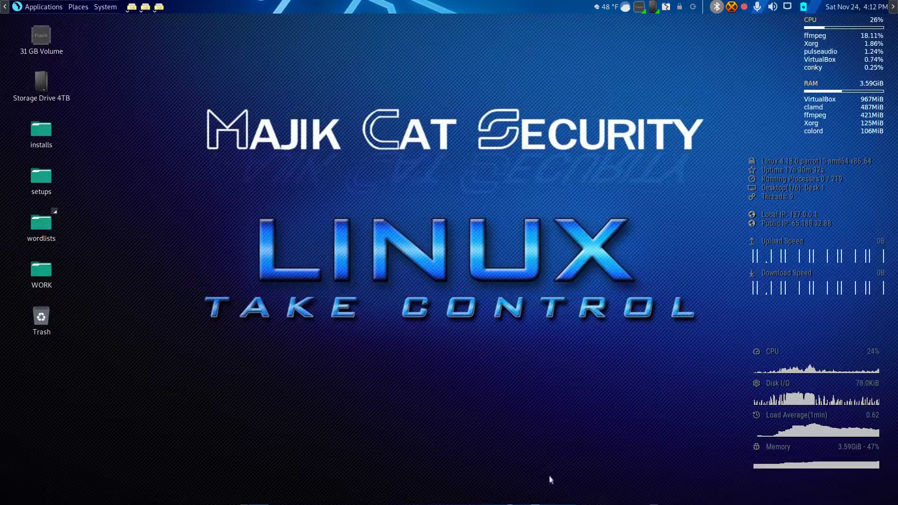
# Bring the screen recorder window back up, then hide it again
pyautogui.moveTo(546, 502)
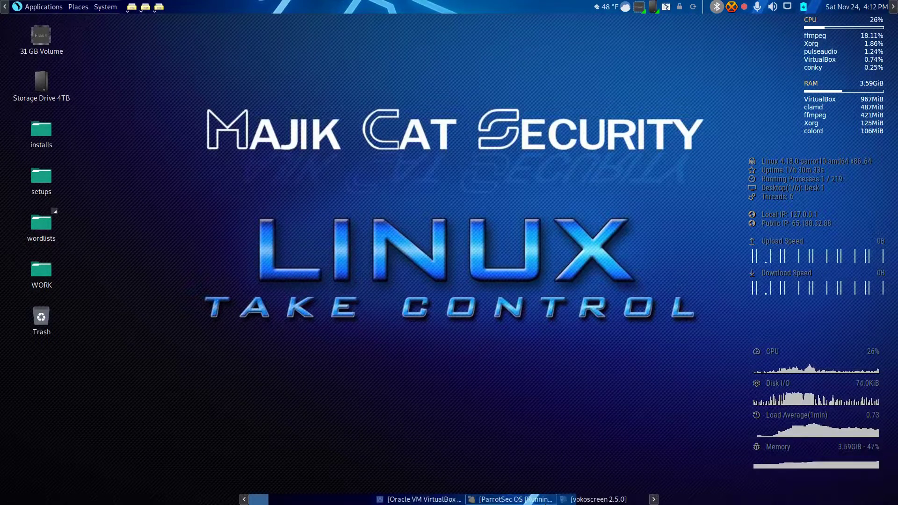
pyautogui.click(571, 500)
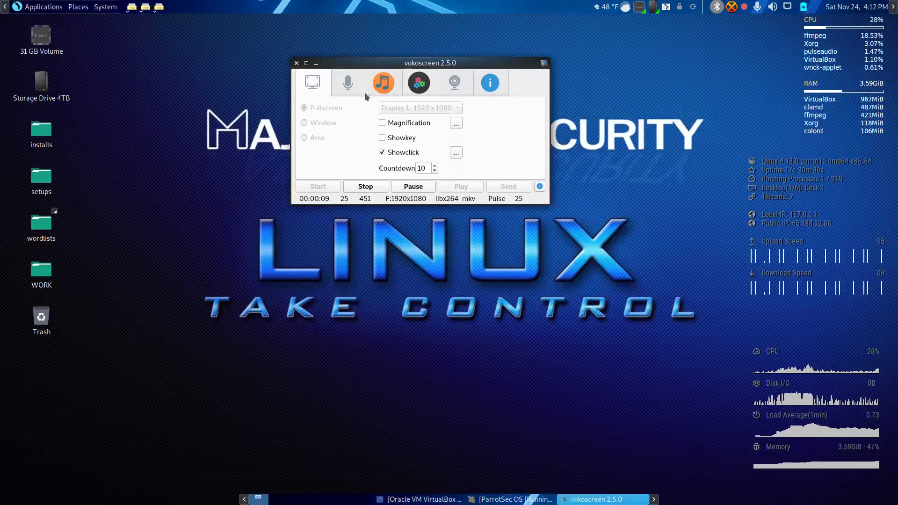
pyautogui.click(316, 63)
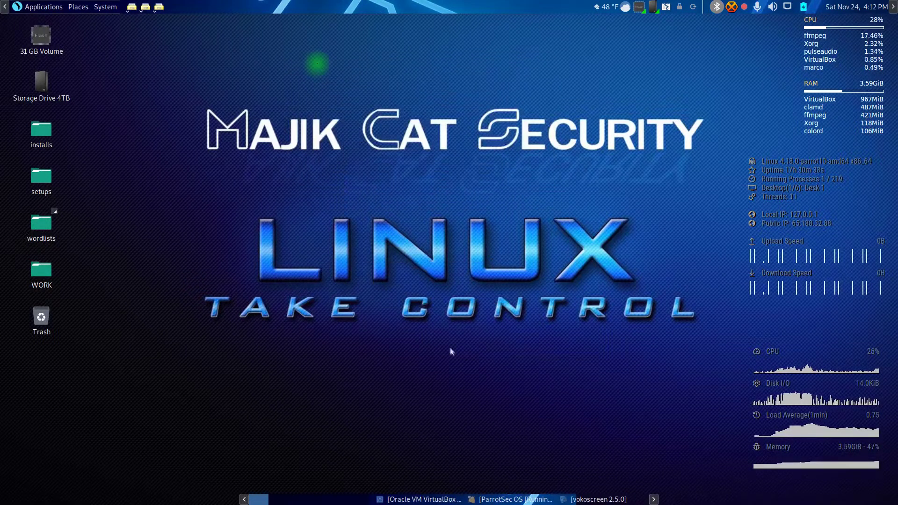
# Restore the ParrotSec OS virtual machine and switch it to Full-screen Mode
pyautogui.click(501, 499)
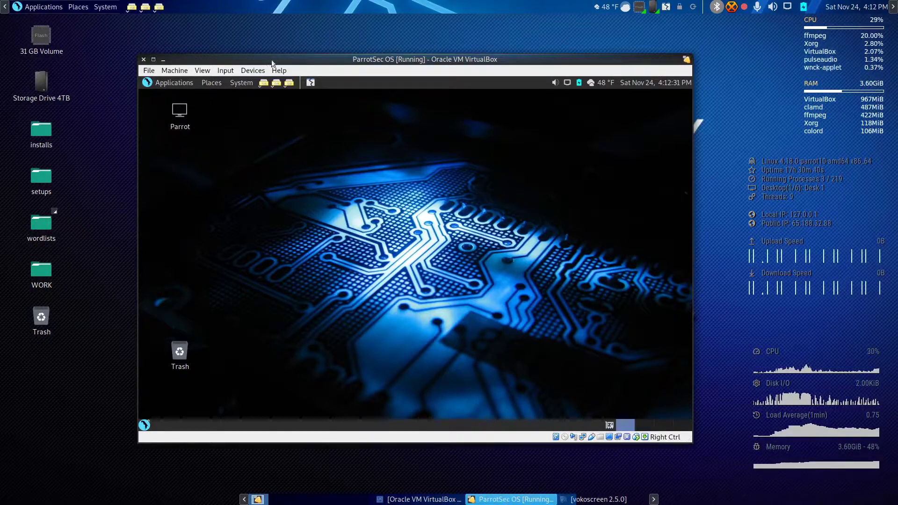
pyautogui.click(208, 70)
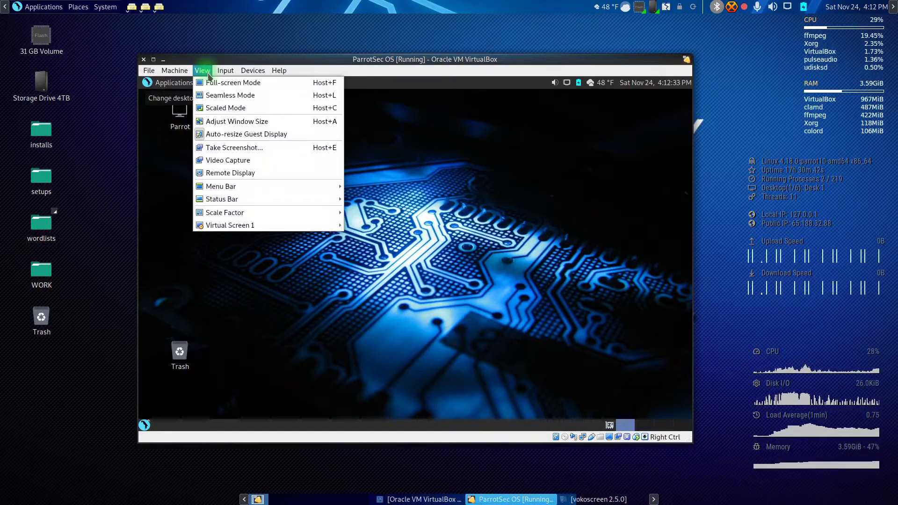
pyautogui.click(210, 83)
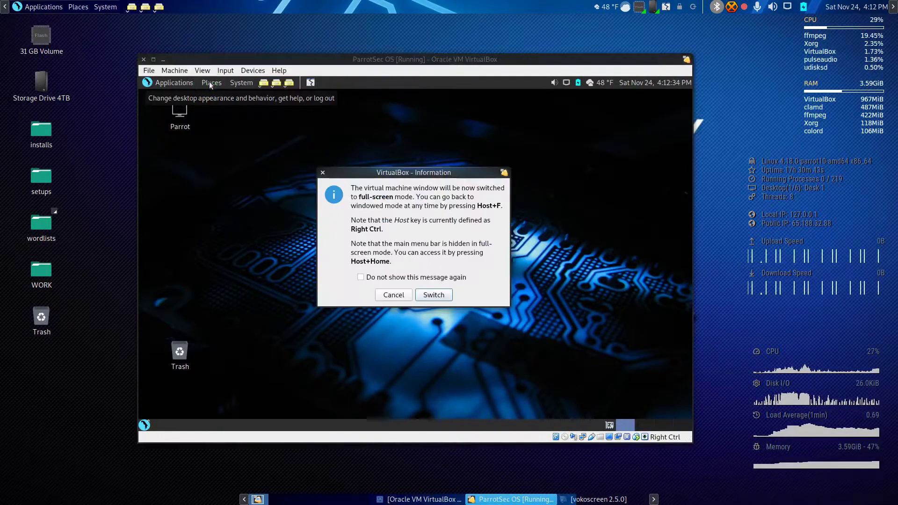
pyautogui.click(441, 296)
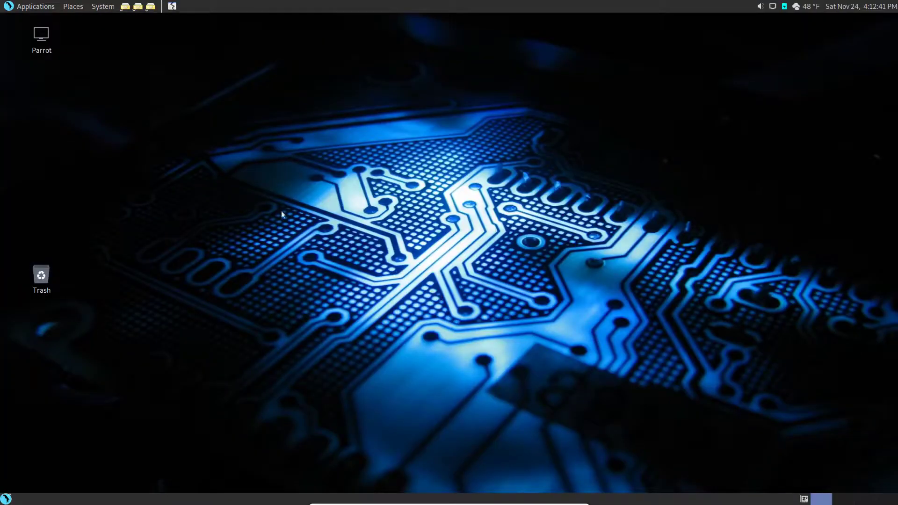
# Organize the desktop by name so the Trash icon lines up under Parrot
pyautogui.rightClick(121, 176)
pyautogui.click(143, 228)
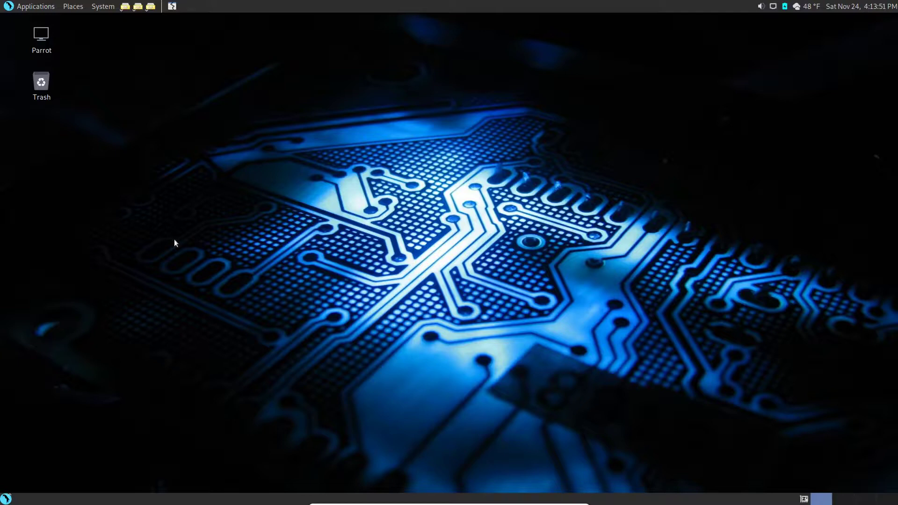
# Launch Synaptic Package Manager from System > Administration
pyautogui.click(45, 6)
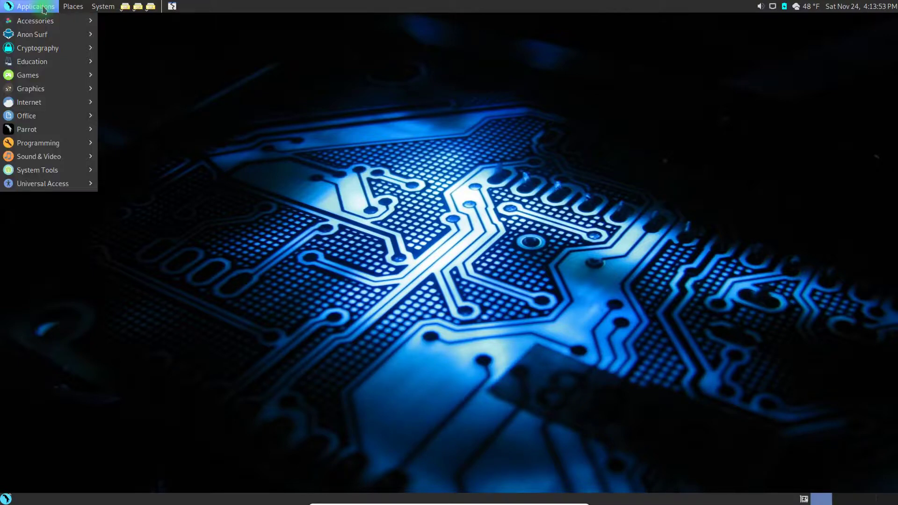
pyautogui.moveTo(42, 20)
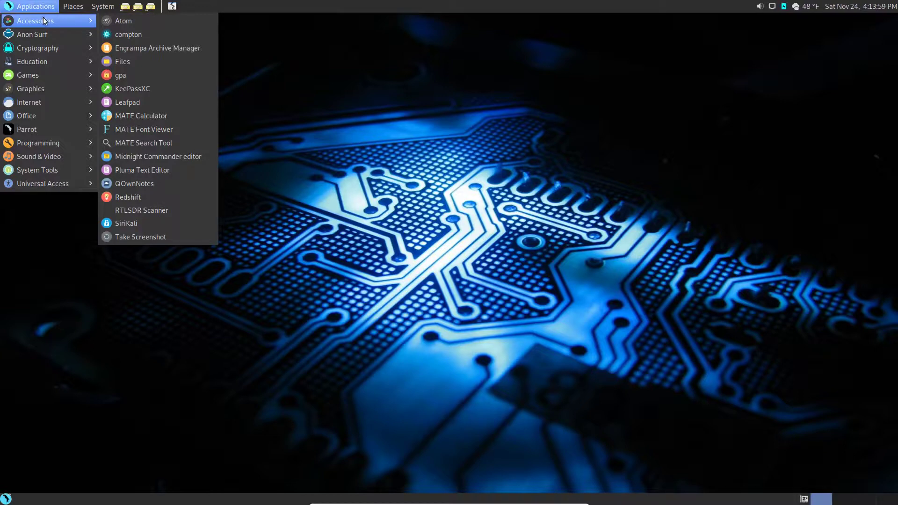
pyautogui.moveTo(103, 6)
pyautogui.moveTo(109, 34)
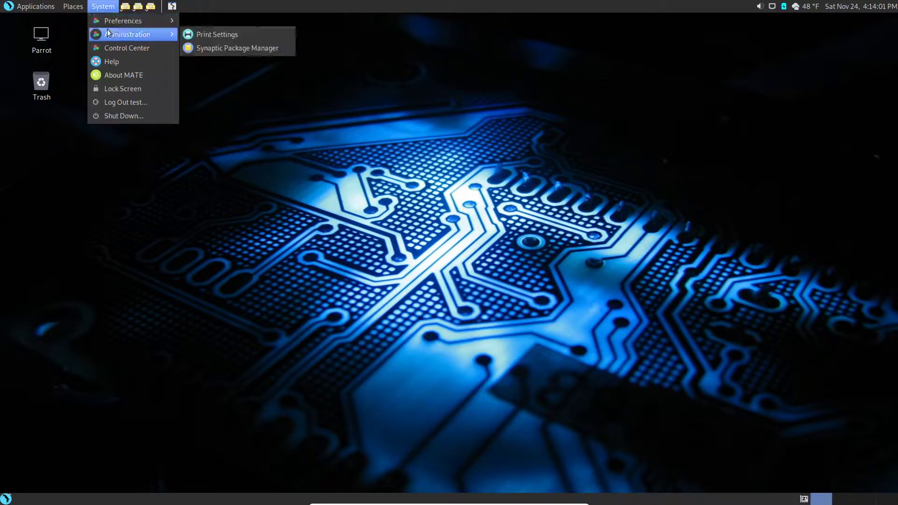
pyautogui.click(197, 48)
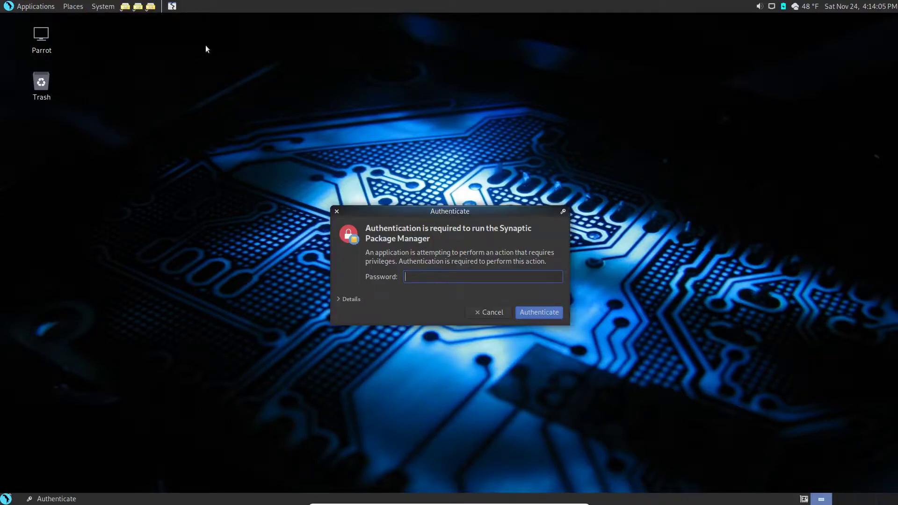
# Authenticate with the administrator password and open Synaptic's package search
pyautogui.write('●●●●●●●●●●')
pyautogui.press('Return')
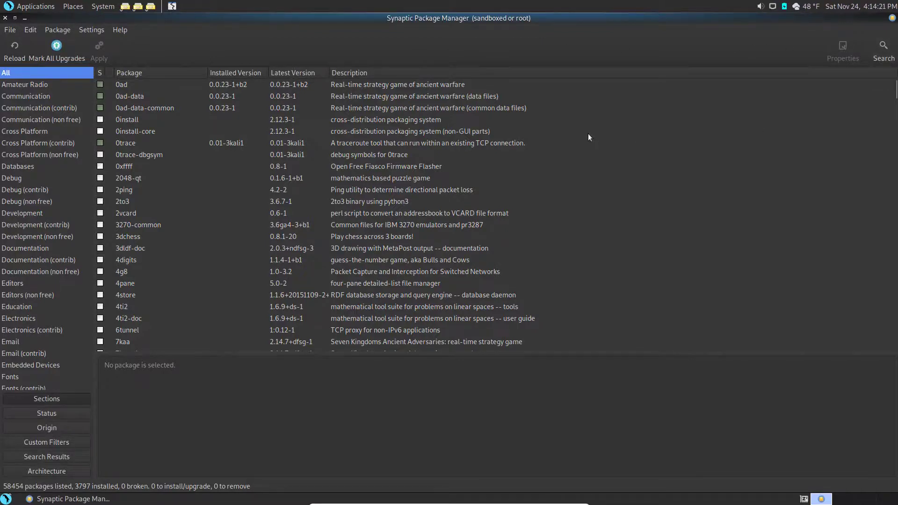
pyautogui.click(882, 48)
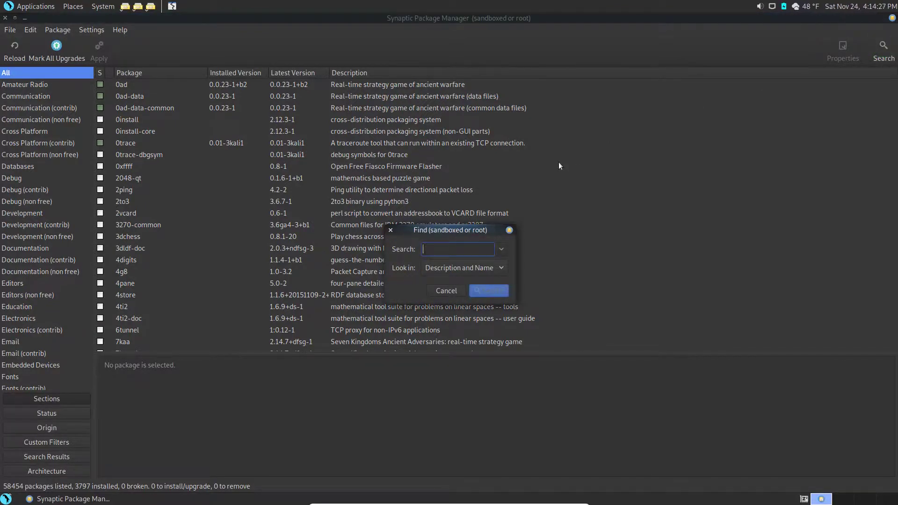
# Search for conky and mark the conky package for installation with its dependencies
pyautogui.write('conky')
pyautogui.press('Return')
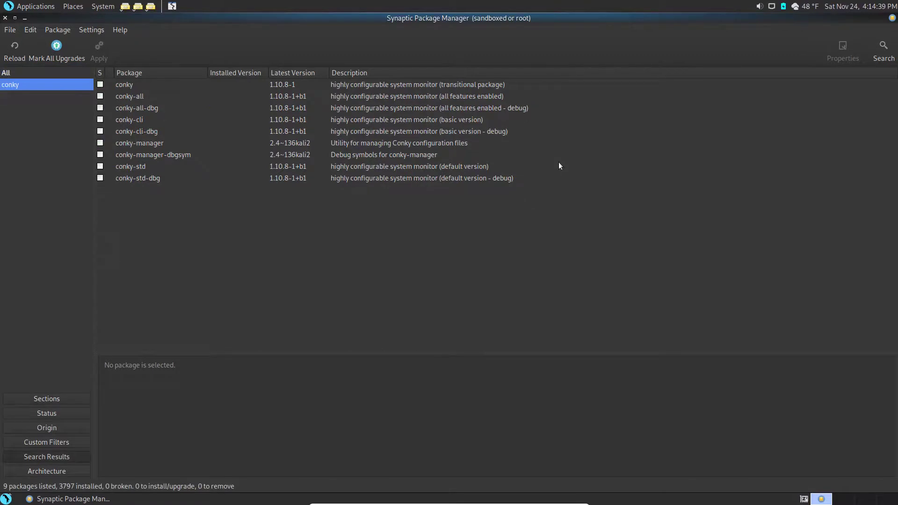
pyautogui.click(101, 88)
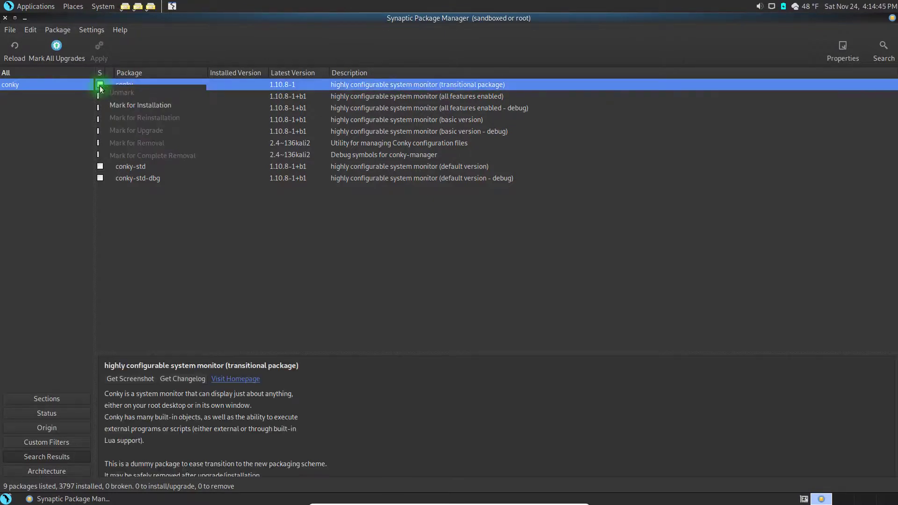
pyautogui.click(112, 105)
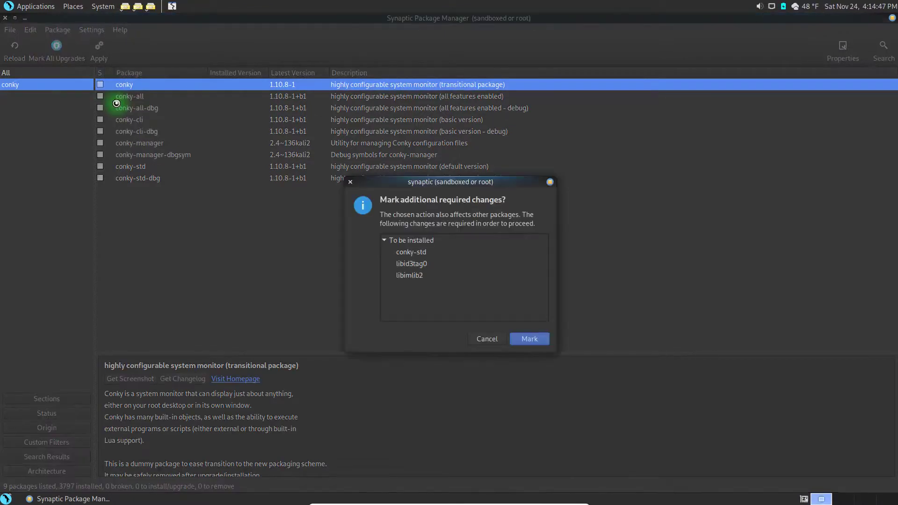
pyautogui.click(524, 339)
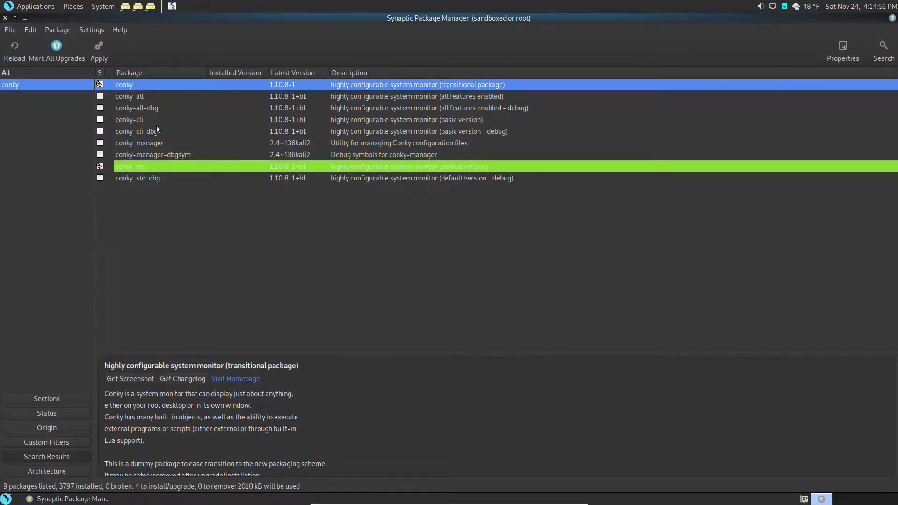
# Mark conky-manager for installation and apply the pending changes
pyautogui.click(139, 143)
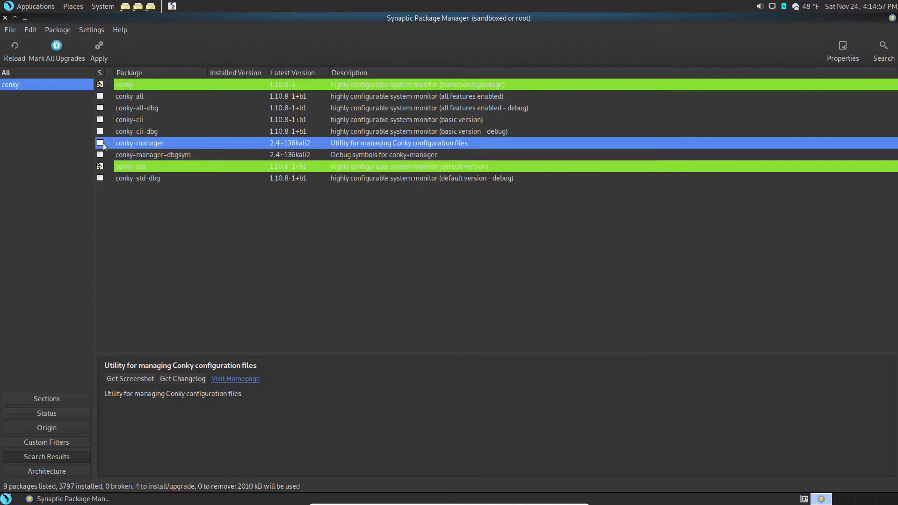
pyautogui.click(101, 143)
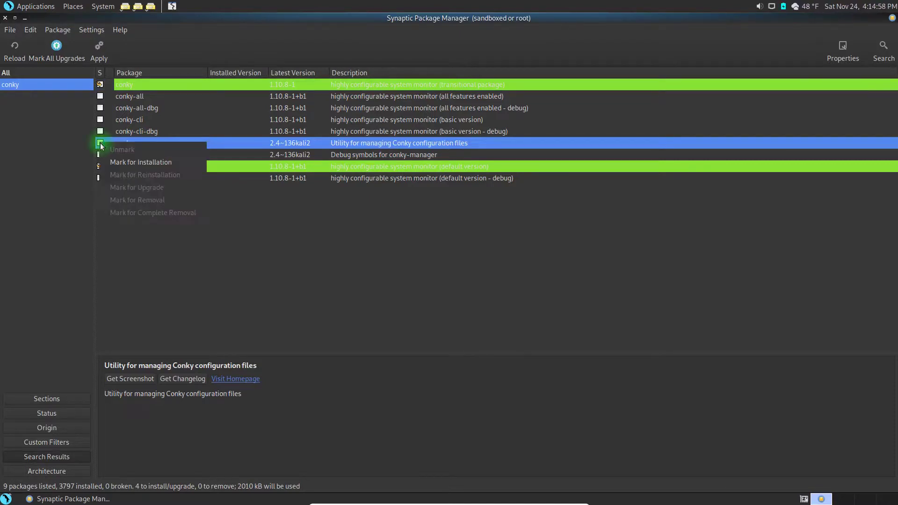
pyautogui.click(115, 161)
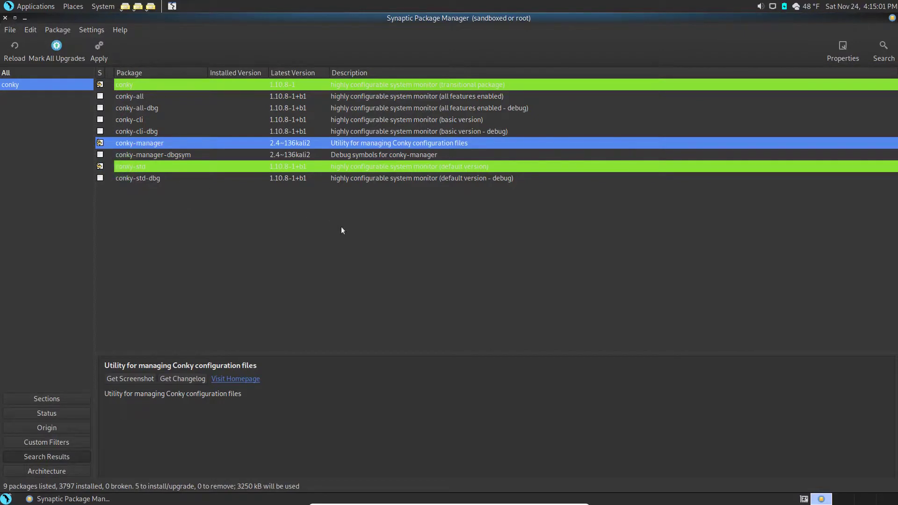
pyautogui.click(99, 55)
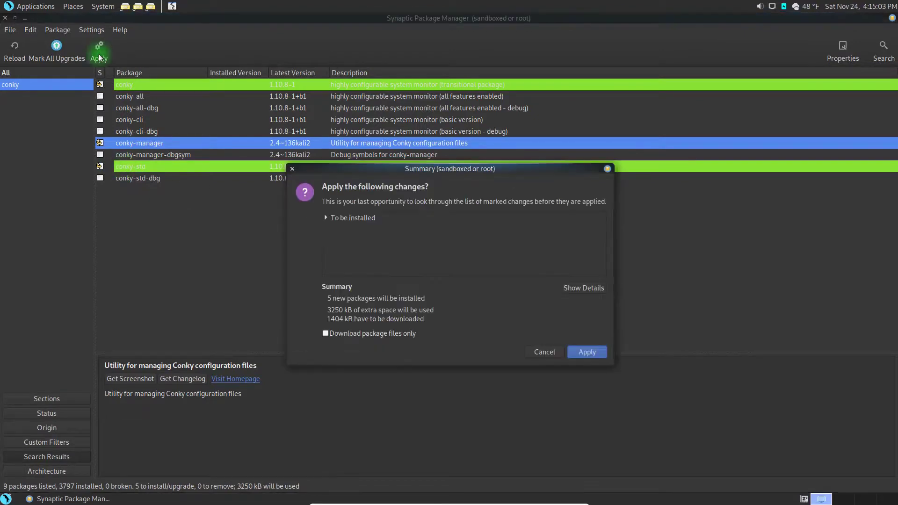
pyautogui.click(584, 353)
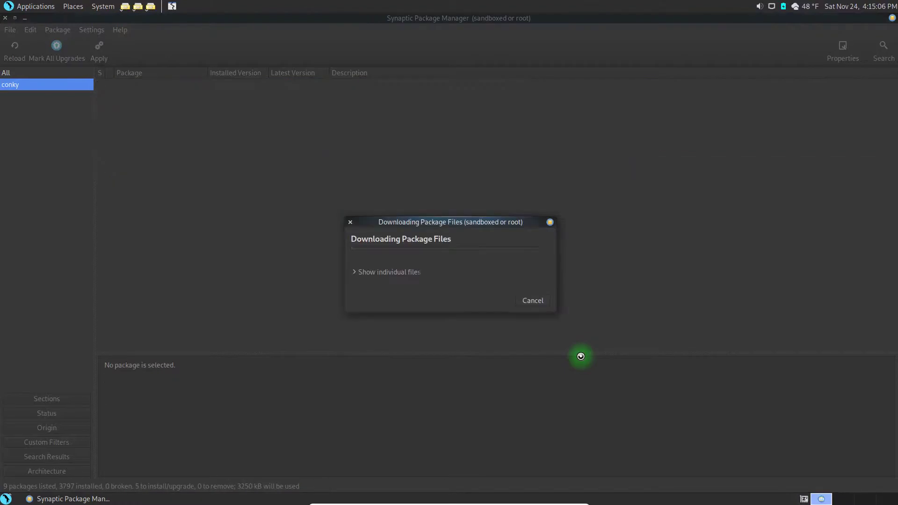
# Expand the downloaded-files list and detailed log, and move the progress window higher
pyautogui.click(357, 271)
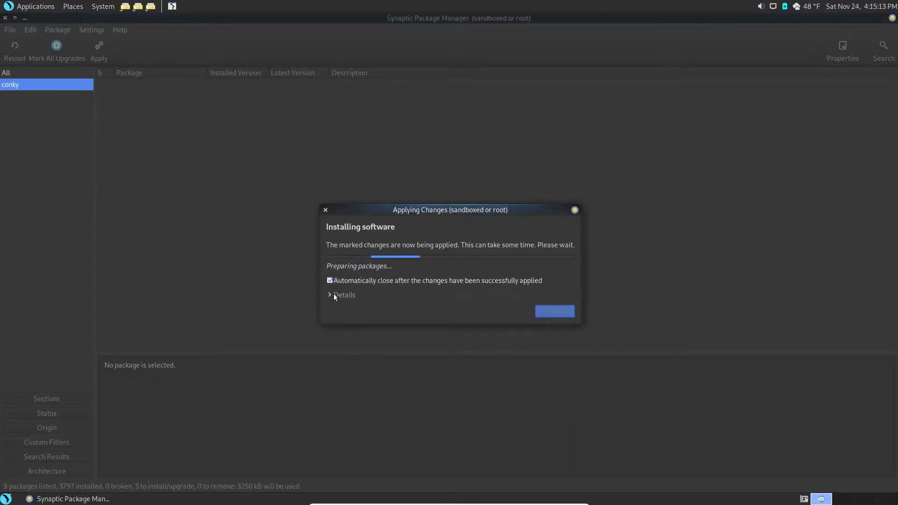
pyautogui.click(335, 295)
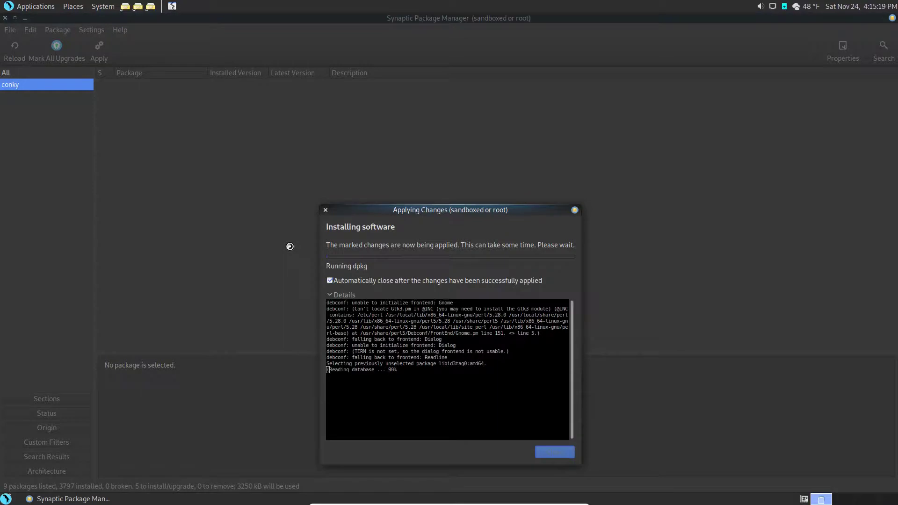
pyautogui.moveTo(405, 210); pyautogui.dragTo(398, 114)
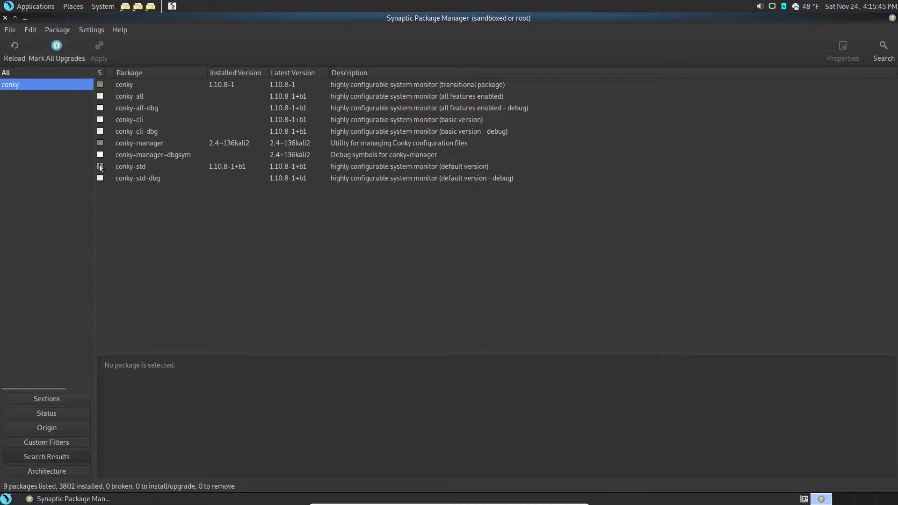
# Close Synaptic and launch Conky Manager from Applications > Accessories
pyautogui.click(4, 18)
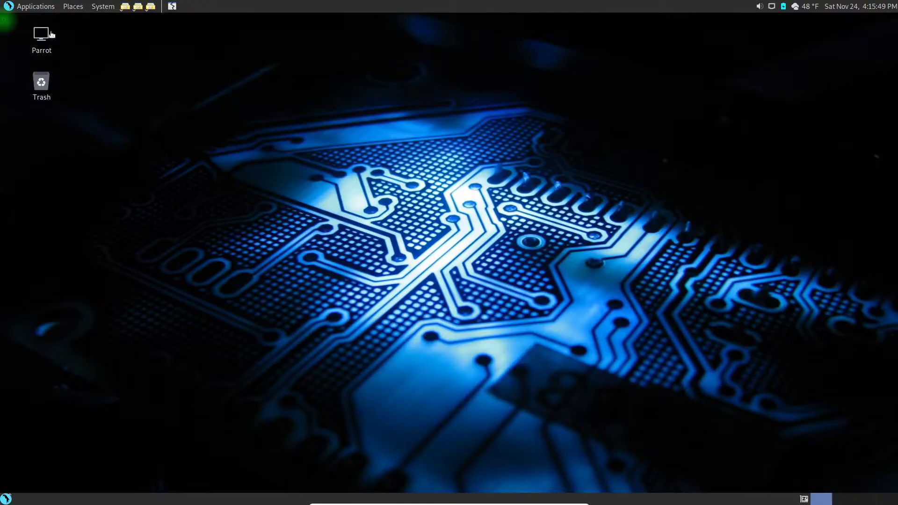
pyautogui.click(39, 9)
pyautogui.moveTo(40, 21)
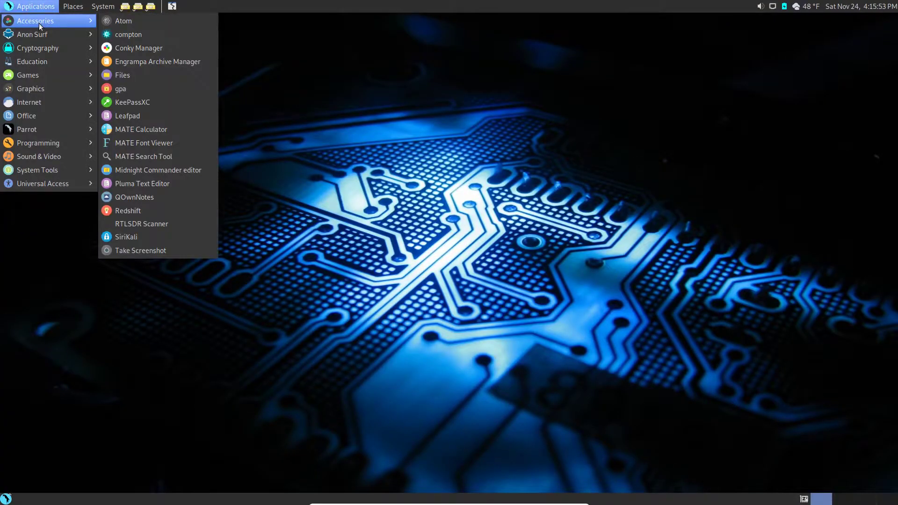
pyautogui.click(122, 49)
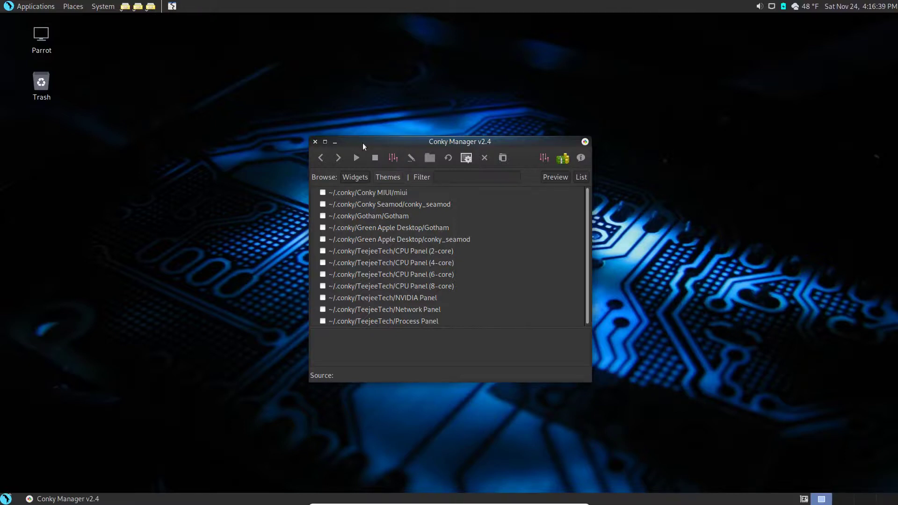
# Preview the conky_seamod widget, turn it on, then switch it off again
pyautogui.click(372, 207)
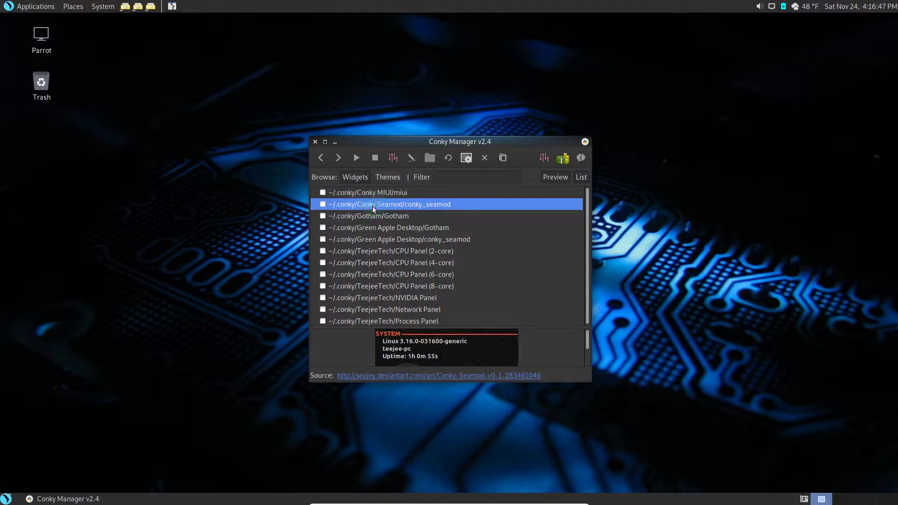
pyautogui.moveTo(378, 146); pyautogui.dragTo(330, 139)
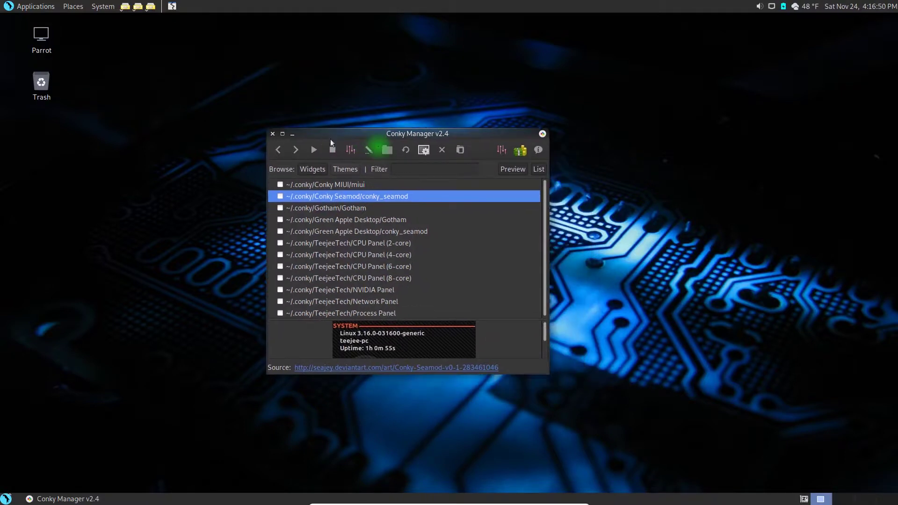
pyautogui.click(281, 195)
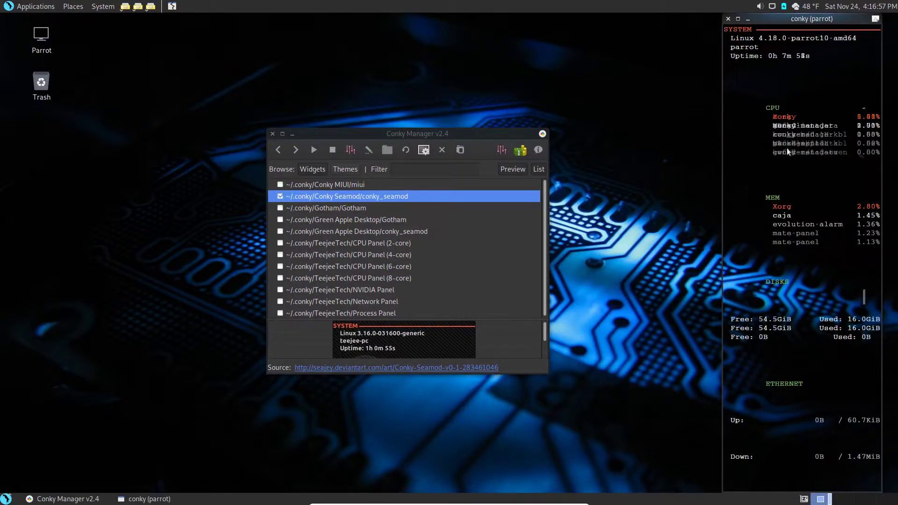
pyautogui.click(280, 196)
# Enable the Green Apple Desktop theme from the Themes list and nudge its monitor left
pyautogui.click(344, 170)
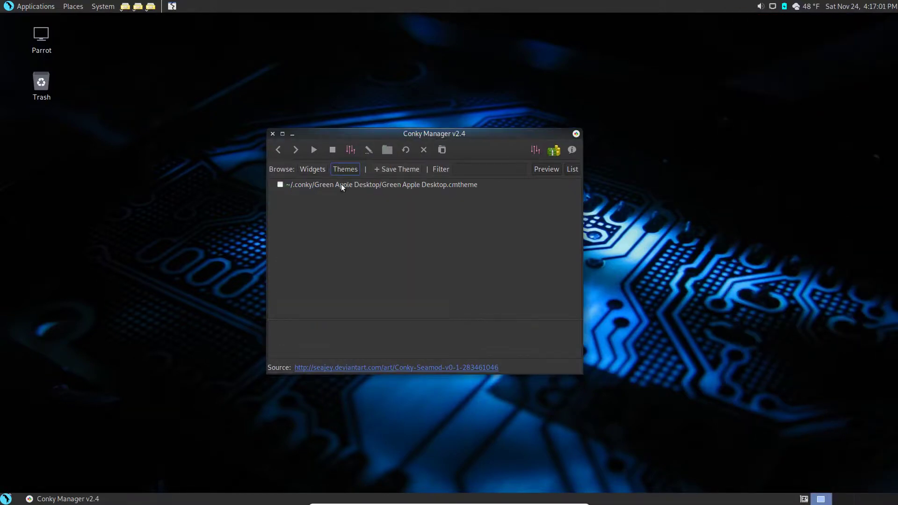
pyautogui.click(341, 184)
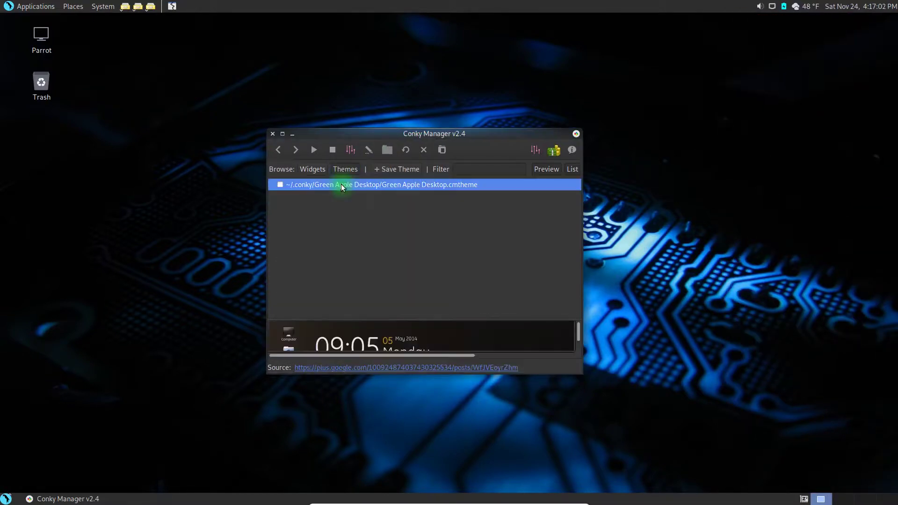
pyautogui.click(281, 184)
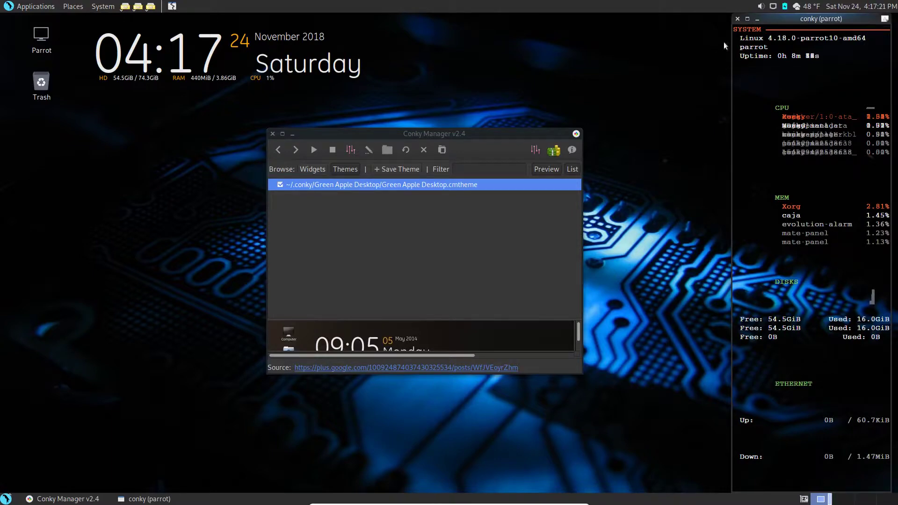
pyautogui.moveTo(772, 19)
pyautogui.mouseDown()
pyautogui.moveTo(735, 47)
pyautogui.moveTo(779, 19)
pyautogui.mouseUp()
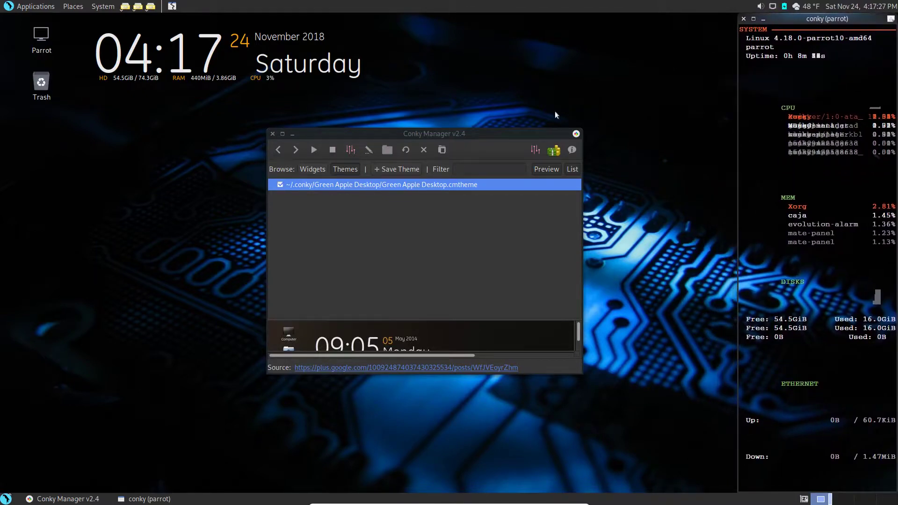
# Turn off Green Apple, close Conky Manager, and open a terminal at the screen centre
pyautogui.click(281, 185)
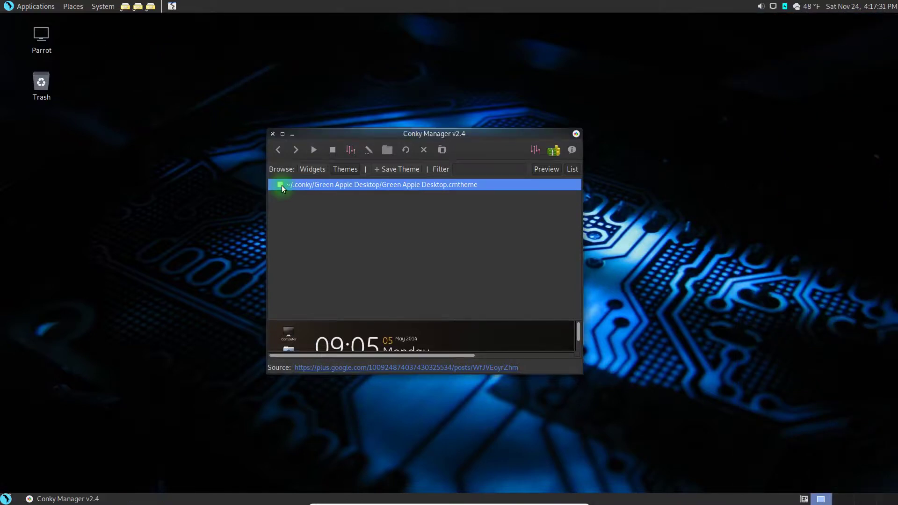
pyautogui.click(273, 134)
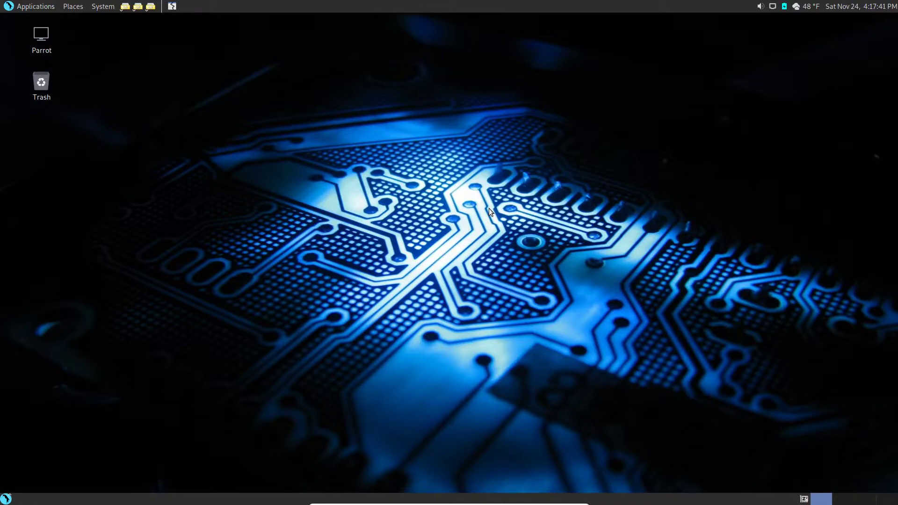
pyautogui.hotkey('ctrl', 'alt', 't')
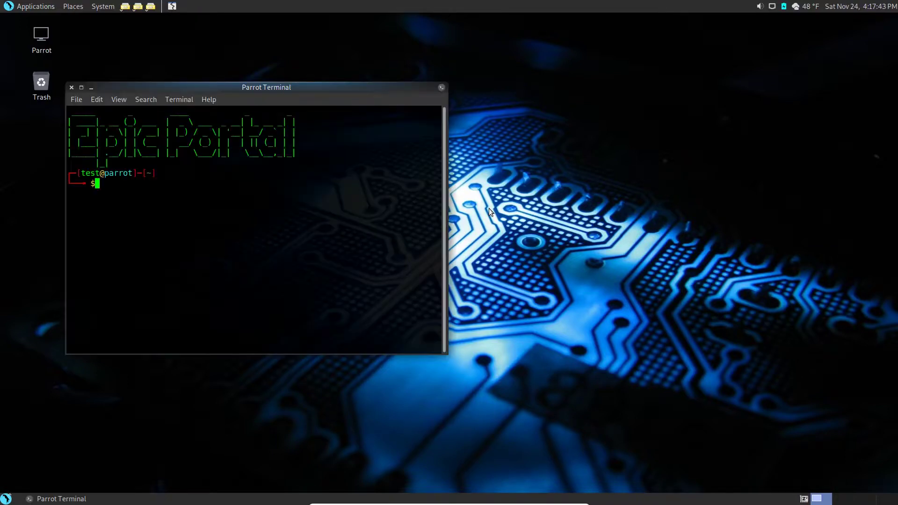
pyautogui.moveTo(222, 86); pyautogui.dragTo(415, 77)
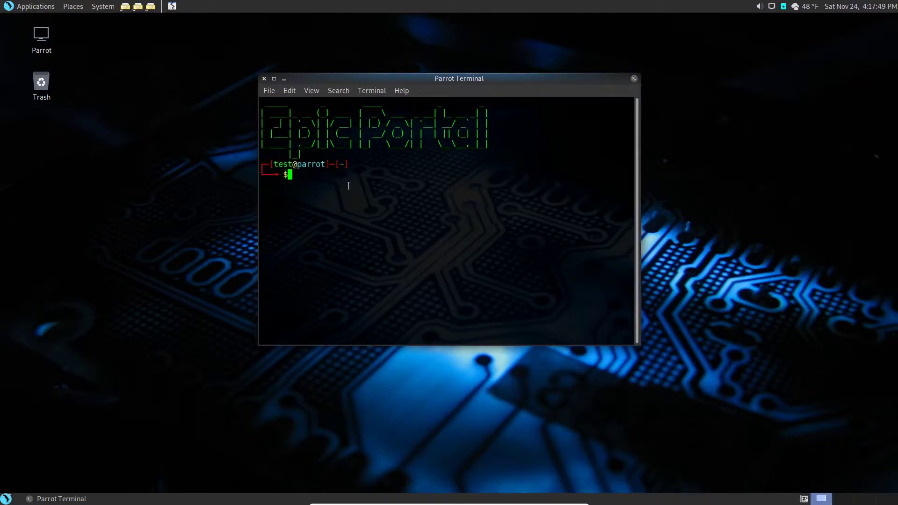
# List the home folder with ls and ls -a, then cd into .conky
pyautogui.write('ls')
pyautogui.press('Return')
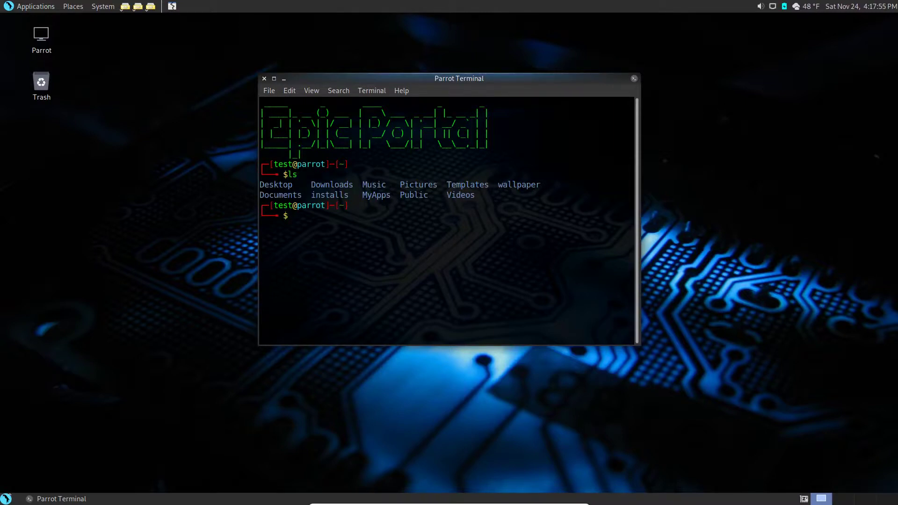
pyautogui.write('ls -a')
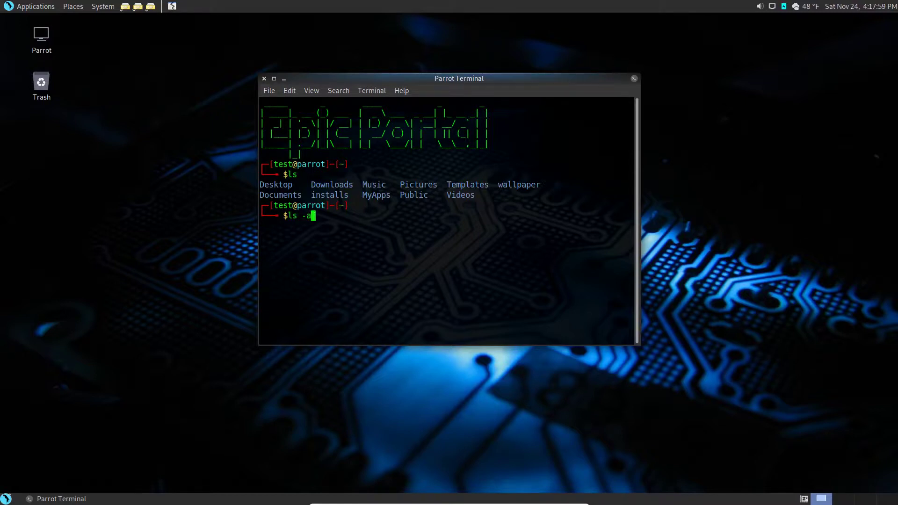
pyautogui.press('Return')
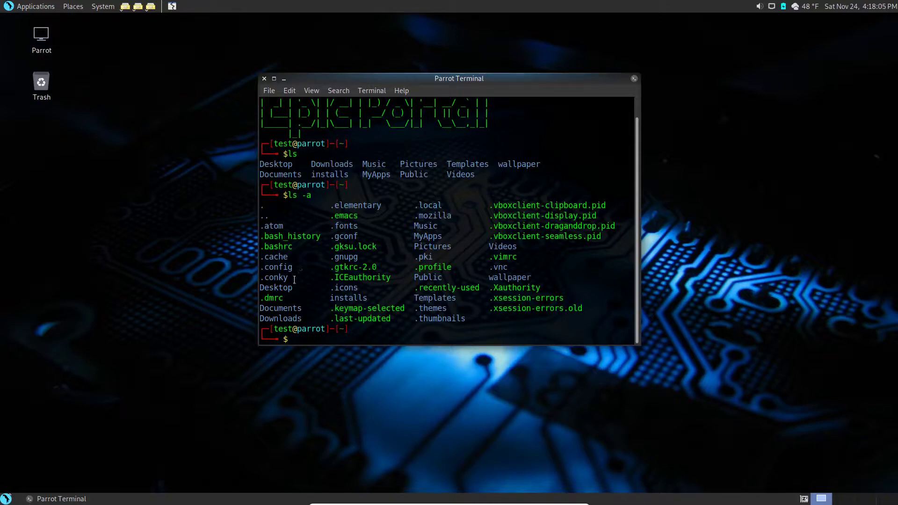
pyautogui.moveTo(298, 278); pyautogui.dragTo(257, 281)
pyautogui.click(280, 280)
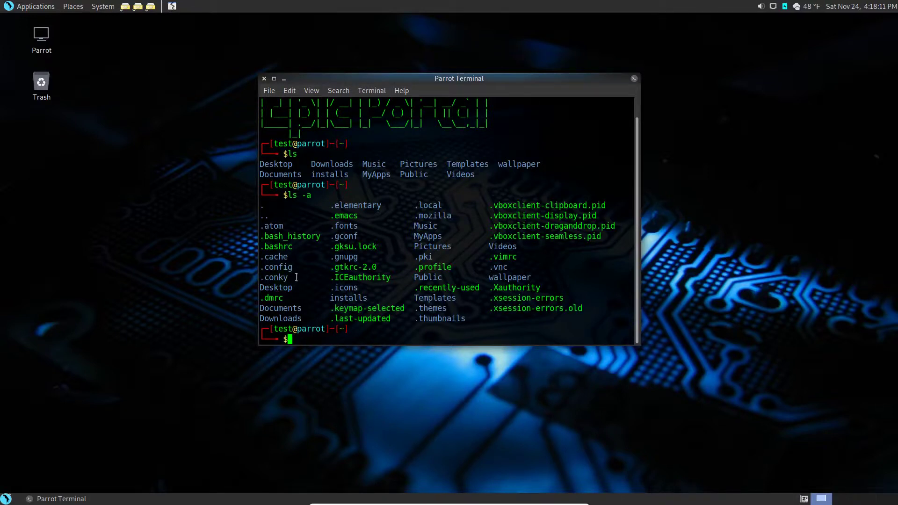
pyautogui.write('cd .co')
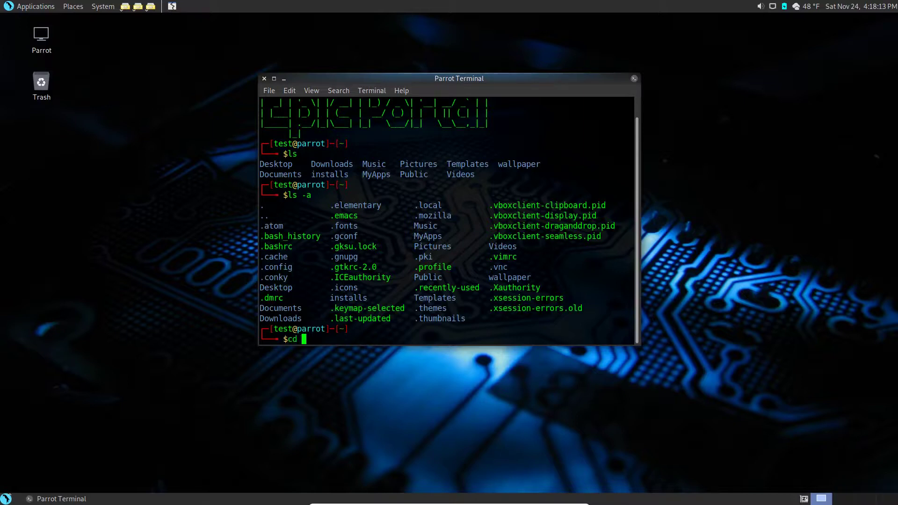
pyautogui.write('nky')
pyautogui.press('Return')
# List the .conky folder and start a cd command to the Green Apple folder
pyautogui.write('ls')
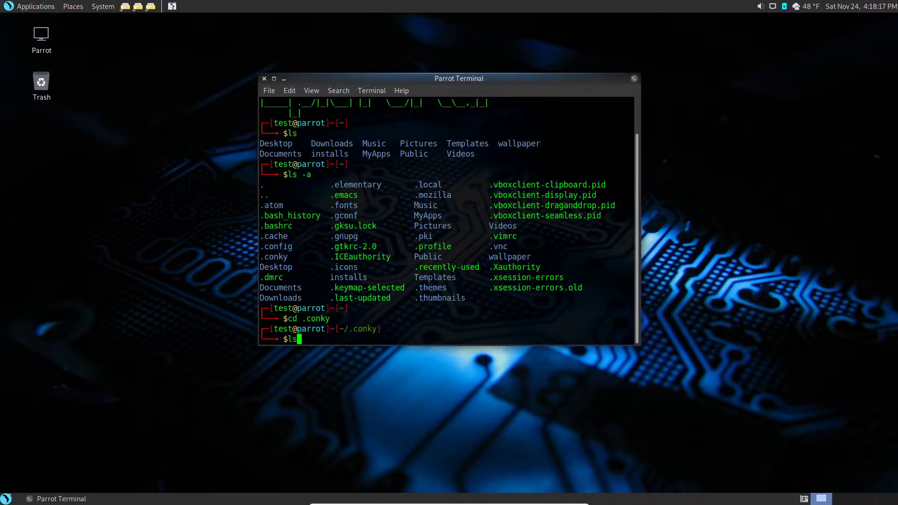
pyautogui.press('Return')
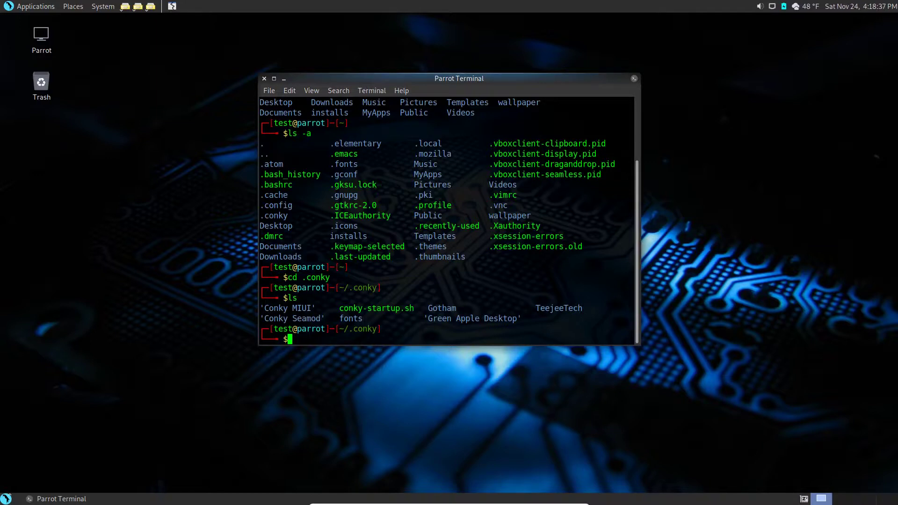
pyautogui.write('cd Grren')
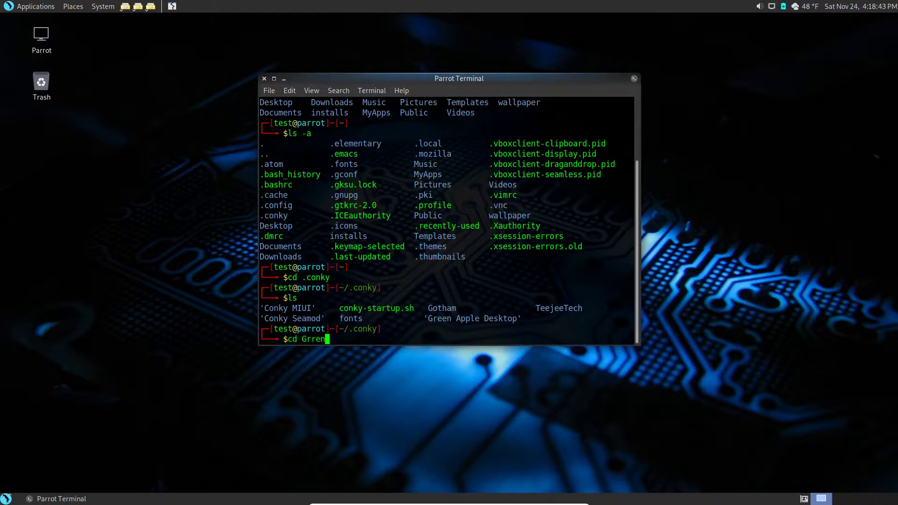
pyautogui.press('BackSpace')
pyautogui.press('BackSpace')
pyautogui.press('BackSpace')
pyautogui.write('een')
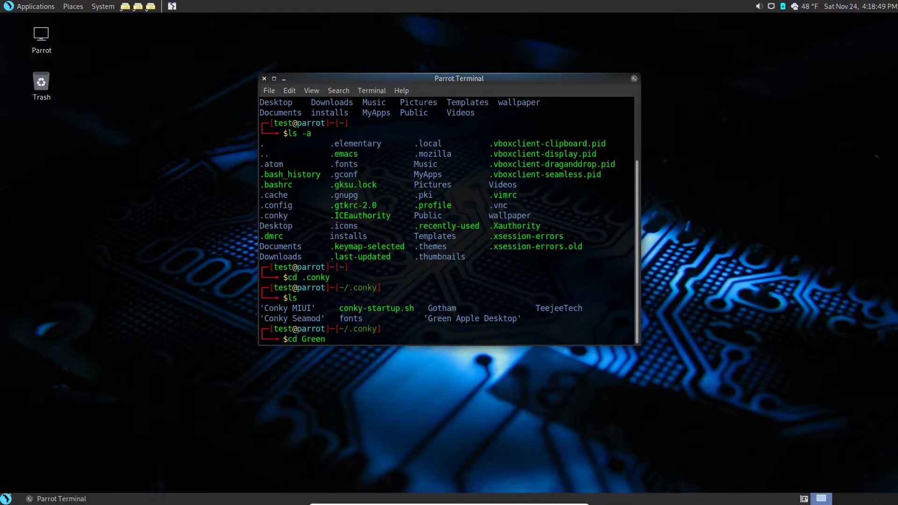
pyautogui.press('BackSpace')
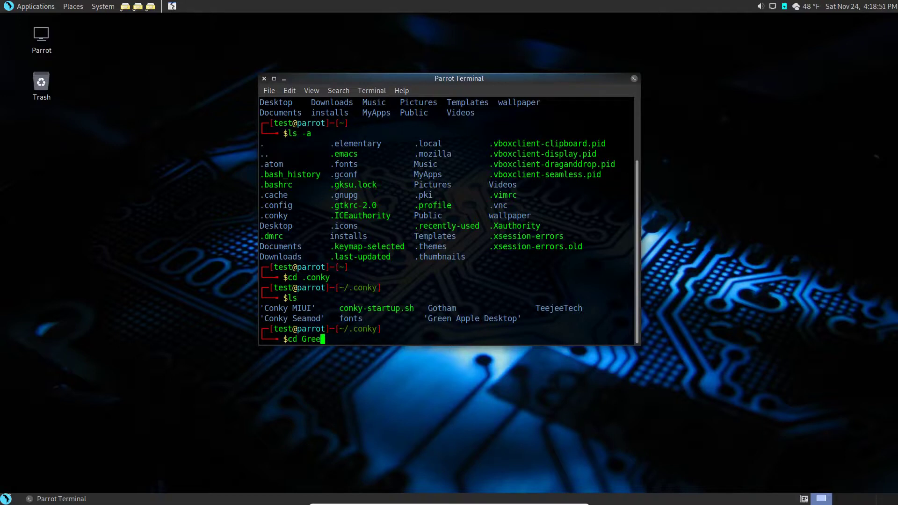
pyautogui.press('BackSpace')
pyautogui.press('BackSpace')
pyautogui.press('BackSpace')
pyautogui.press('BackSpace')
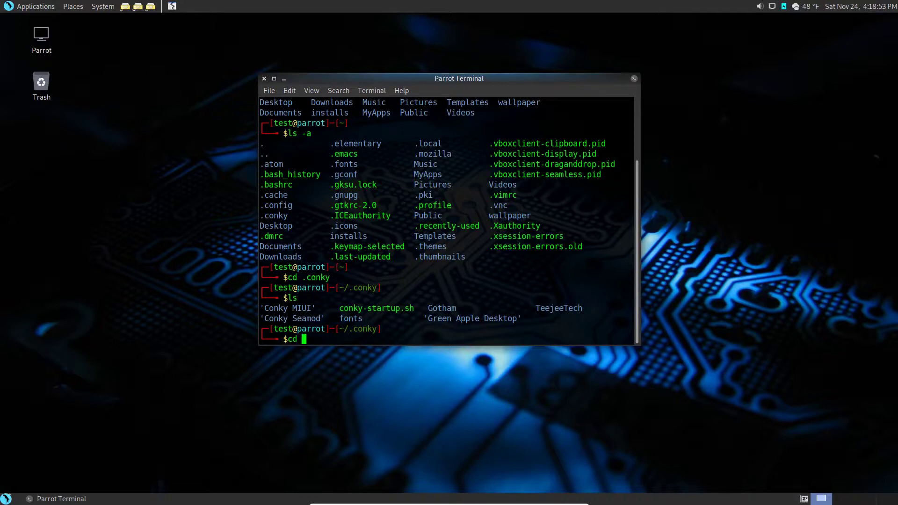
pyautogui.write('""')
# Enter the "Green Apple Desktop" folder via Tab completion and list its files
pyautogui.press('Left')
pyautogui.write('Green ')
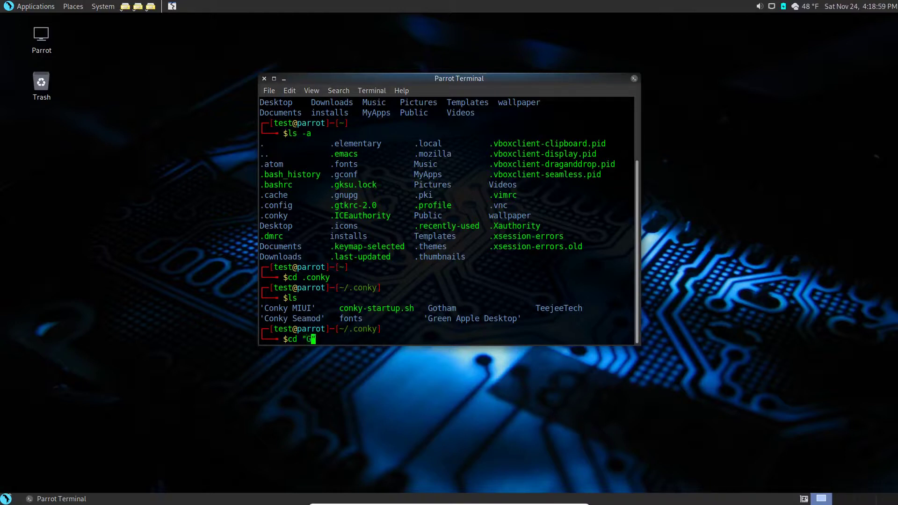
pyautogui.write('Apple D')
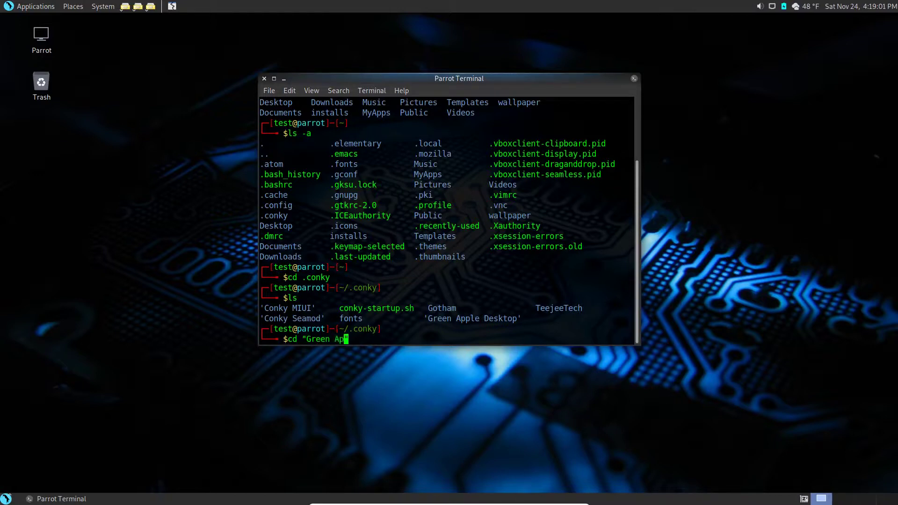
pyautogui.write('es')
pyautogui.press('Tab')
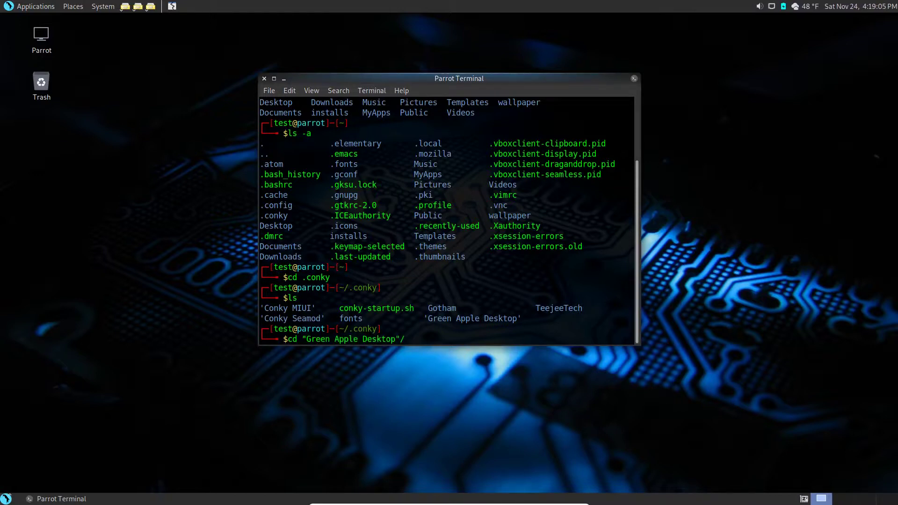
pyautogui.press('Return')
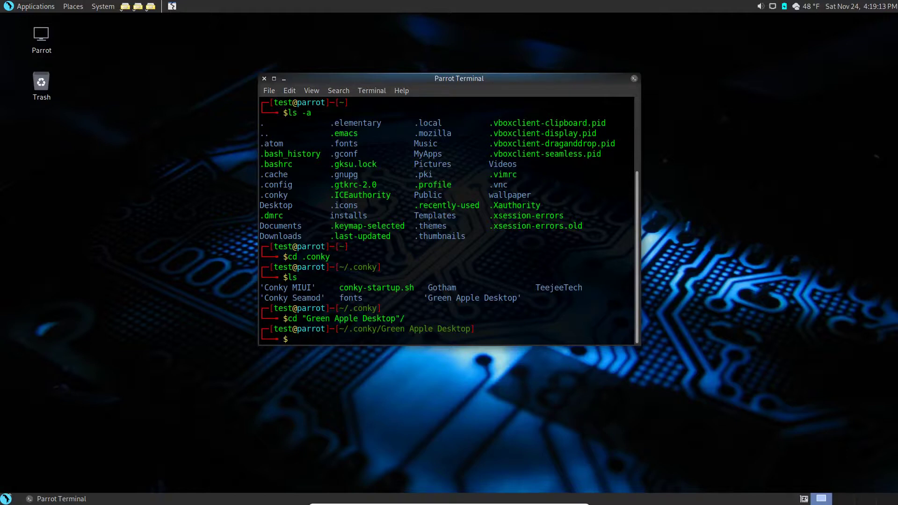
pyautogui.write('ls')
pyautogui.press('Return')
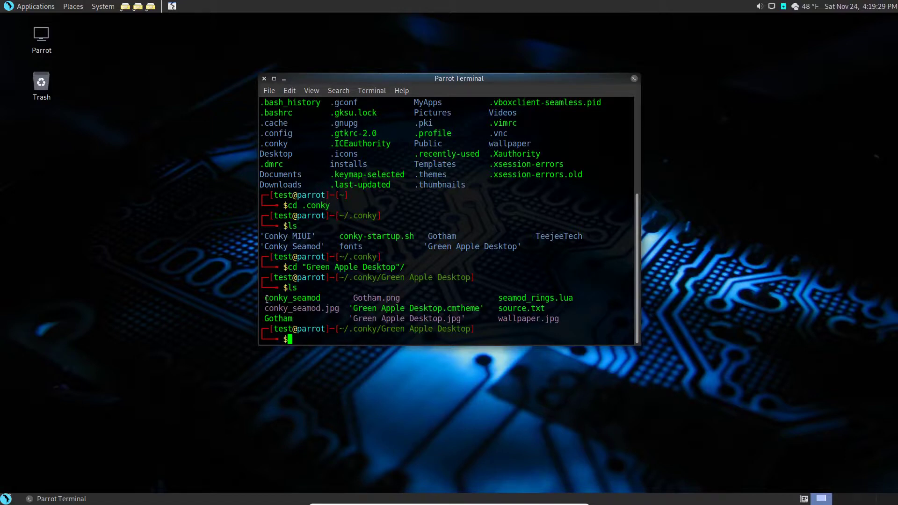
# Run sudo nano conky_seamod, Tab-completing the file name, to edit it as administrator
pyautogui.moveTo(264, 299); pyautogui.dragTo(322, 298)
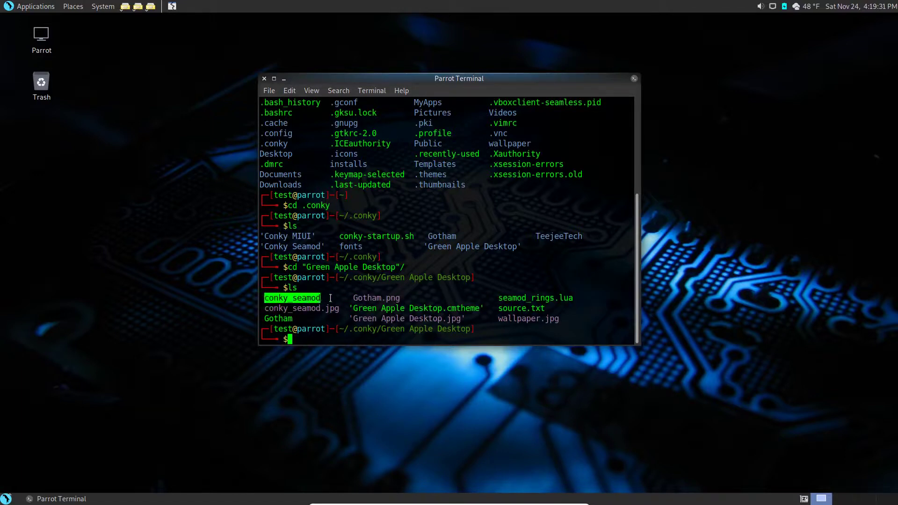
pyautogui.click(276, 304)
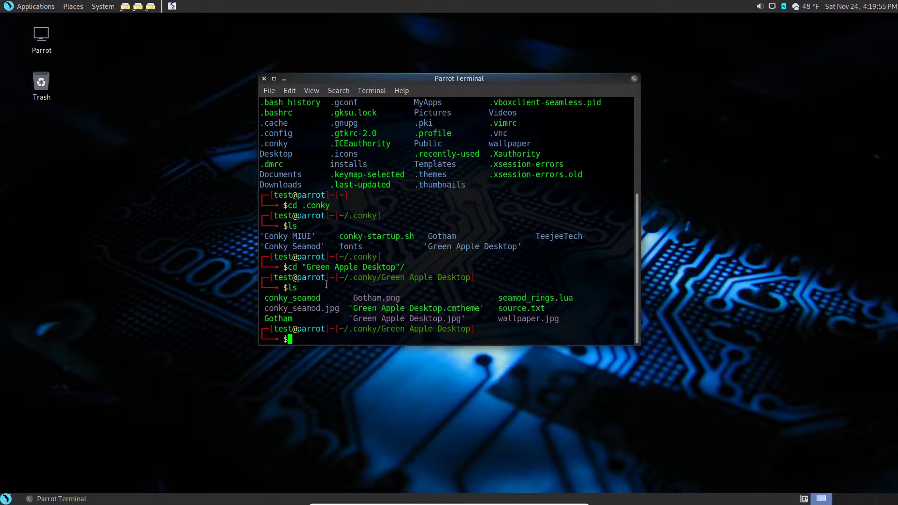
pyautogui.write('sudo')
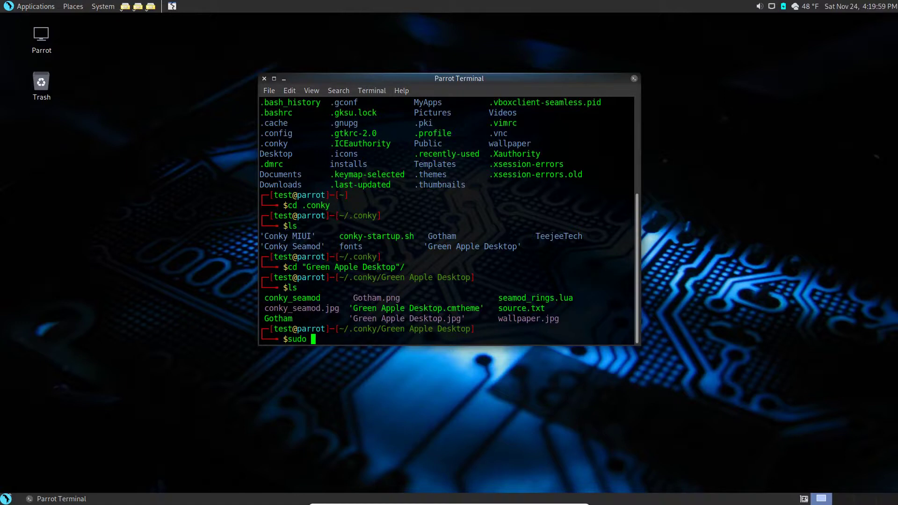
pyautogui.write(' nano con')
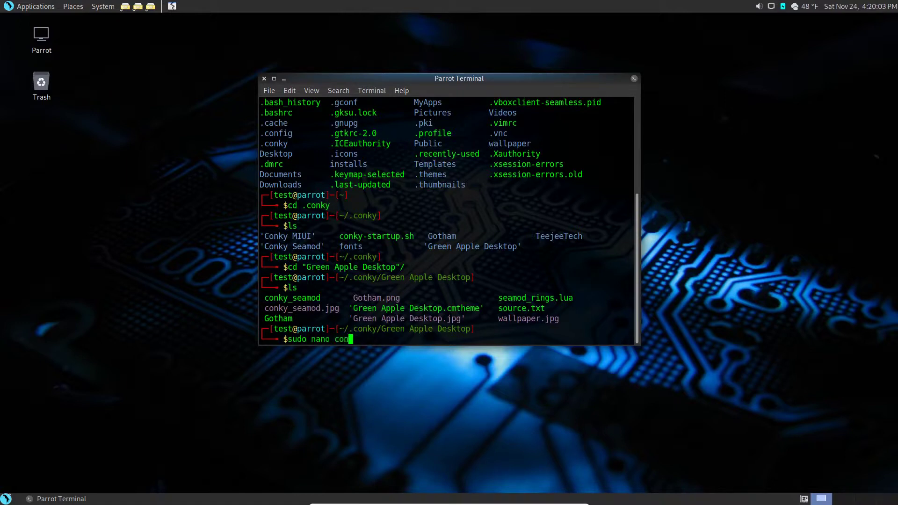
pyautogui.write('ky_sea')
pyautogui.press('Tab')
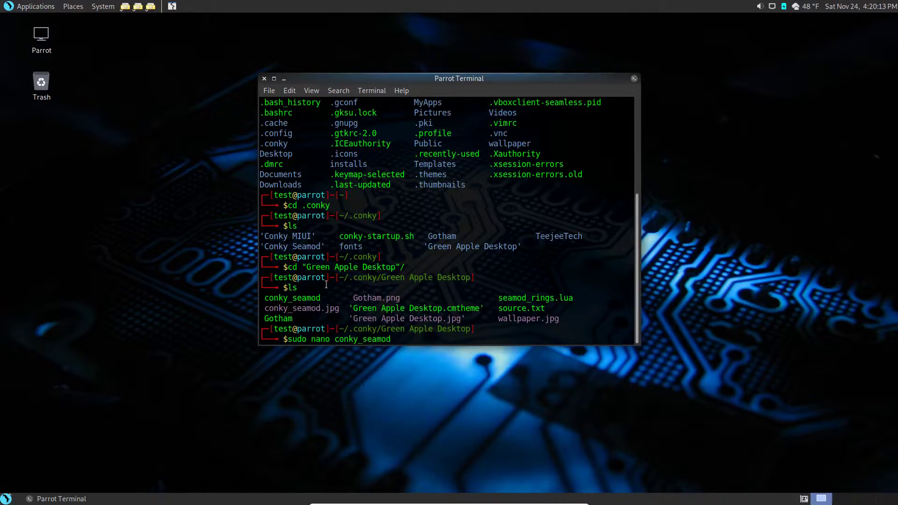
pyautogui.press('Return')
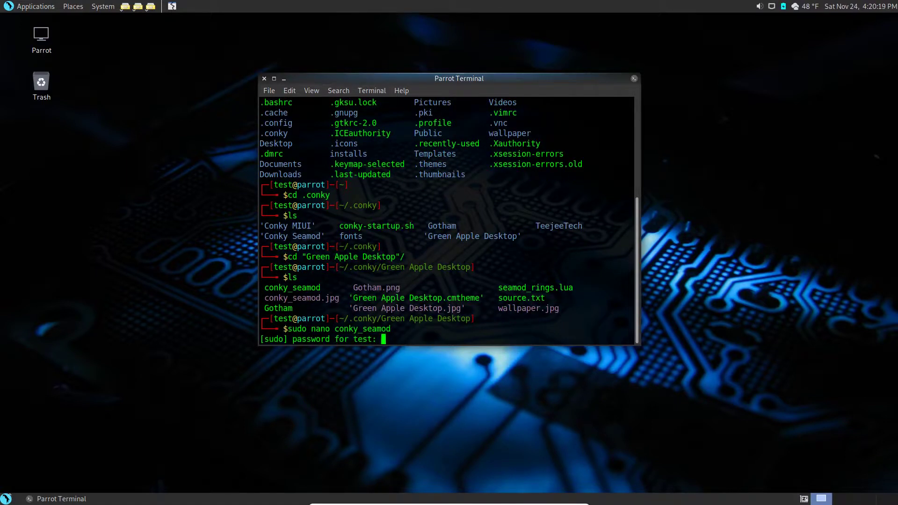
# Open conky_seamod in nano and change the own_window_hints value 'undecorate' to 'undecorated'
pyautogui.press('Return')
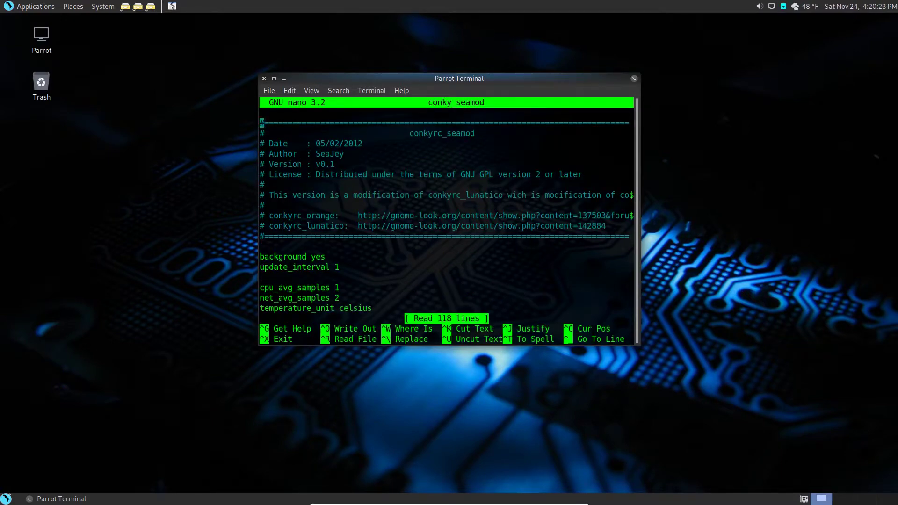
pyautogui.press('Down')
pyautogui.press('Down')
pyautogui.press('Down')
pyautogui.press('Down')
pyautogui.press('Down')
pyautogui.press('Down')
pyautogui.press('Down')
pyautogui.press('Down')
pyautogui.press('Down')
pyautogui.press('Down')
pyautogui.press('Down')
pyautogui.press('Down')
pyautogui.press('Down')
pyautogui.press('Down')
pyautogui.press('Down')
pyautogui.press('Down')
pyautogui.press('Down')
pyautogui.press('Down')
pyautogui.press('Down')
pyautogui.press('Down')
pyautogui.press('Down')
pyautogui.press('Down')
pyautogui.press('Down')
pyautogui.press('Down')
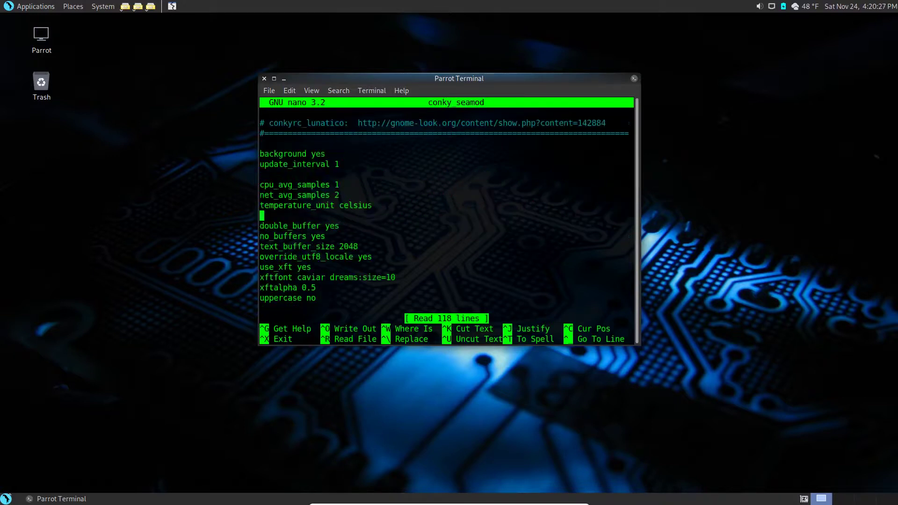
pyautogui.press('Down')
pyautogui.press('Down')
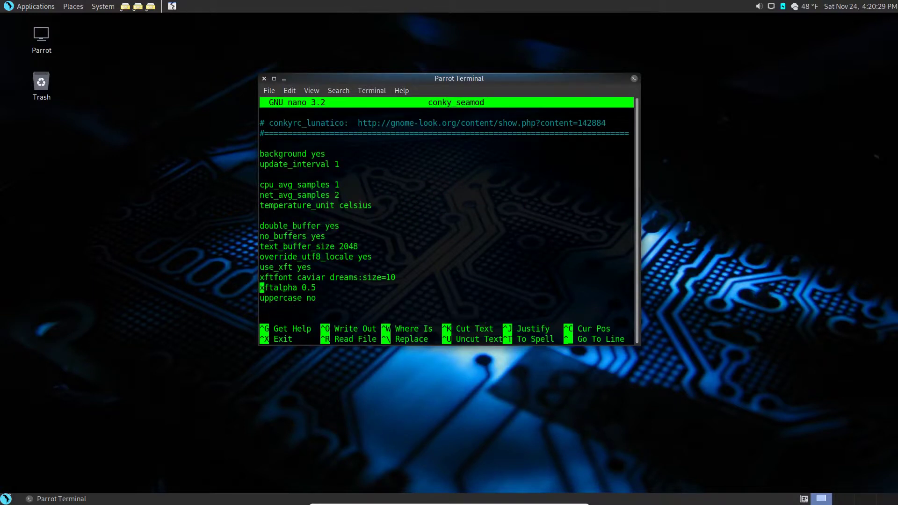
pyautogui.press('Down')
pyautogui.press('Down')
pyautogui.press('Down')
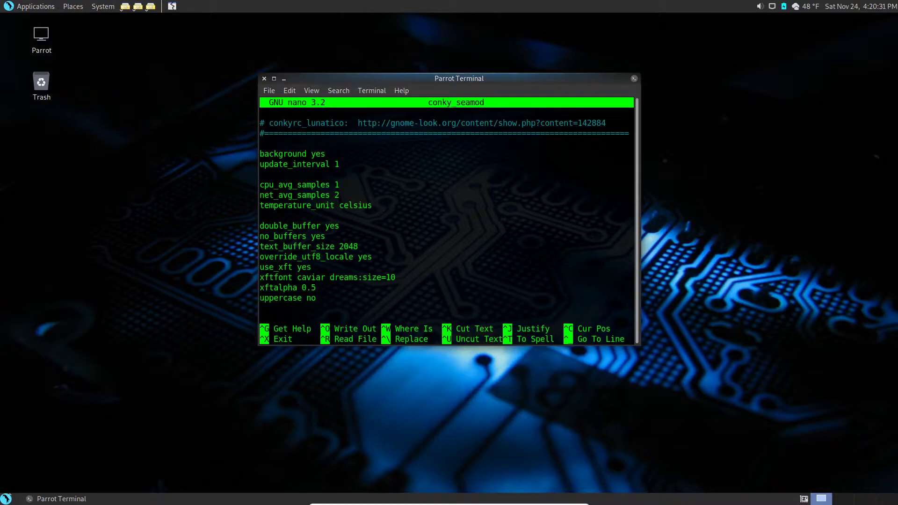
pyautogui.press('Down')
pyautogui.press('Down')
pyautogui.press('Down')
pyautogui.press('Down')
pyautogui.press('Down')
pyautogui.press('Down')
pyautogui.press('Down')
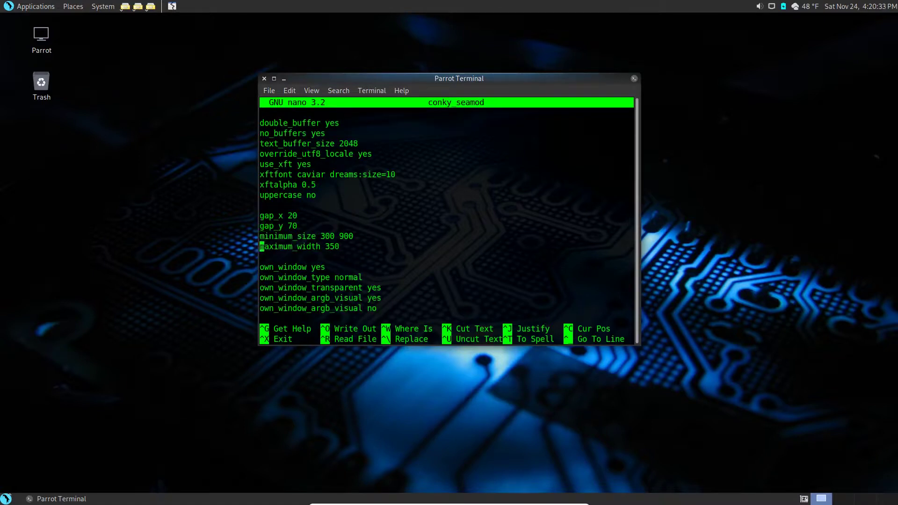
pyautogui.press('Down')
pyautogui.press('Up')
pyautogui.press('Up')
pyautogui.press('Right')
pyautogui.press('Right')
pyautogui.press('Right')
pyautogui.press('Right')
pyautogui.press('Right')
pyautogui.press('Right')
pyautogui.press('Right')
pyautogui.press('Right')
pyautogui.press('Right')
pyautogui.press('Right')
pyautogui.press('Right')
pyautogui.press('Right')
pyautogui.press('Right')
pyautogui.press('Right')
pyautogui.press('Right')
pyautogui.press('Right')
pyautogui.press('Right')
pyautogui.press('Right')
pyautogui.press('Right')
pyautogui.press('Right')
pyautogui.press('Right')
pyautogui.press('Right')
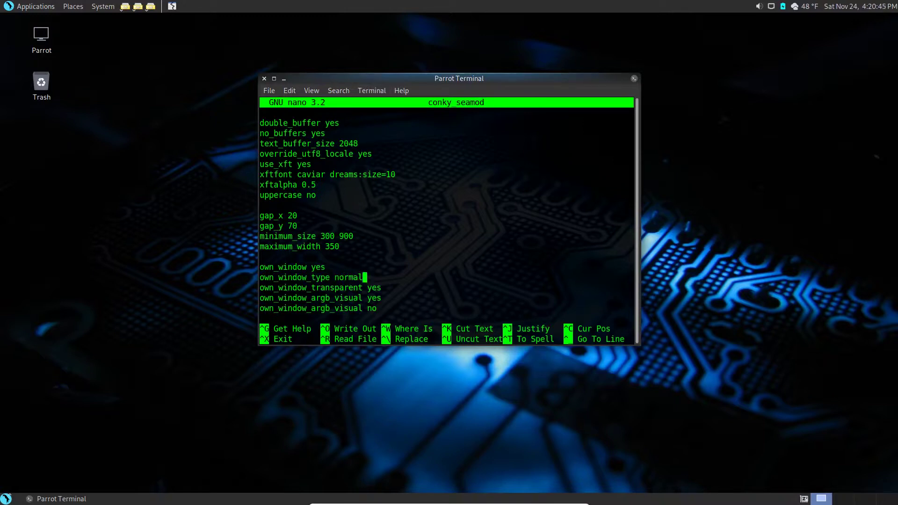
pyautogui.press('Right')
pyautogui.press('Down')
pyautogui.press('Down')
pyautogui.press('Down')
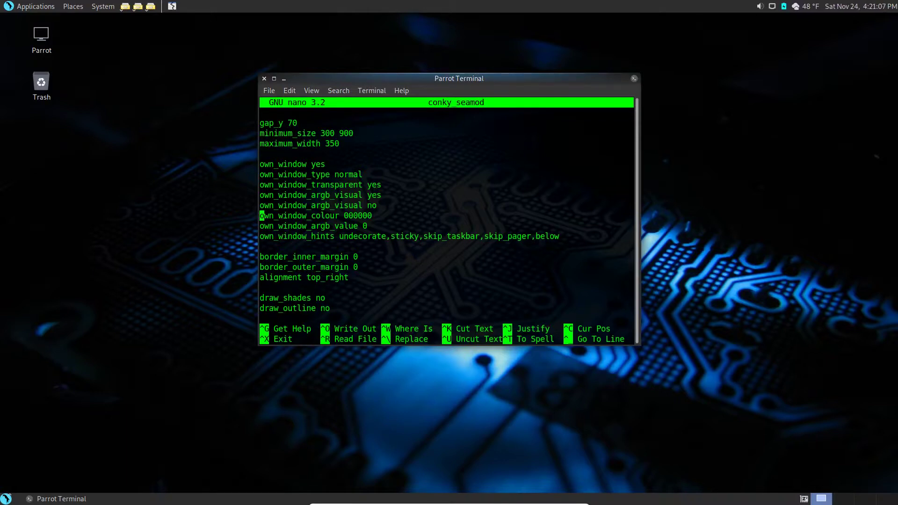
pyautogui.press('Down')
pyautogui.press('Down')
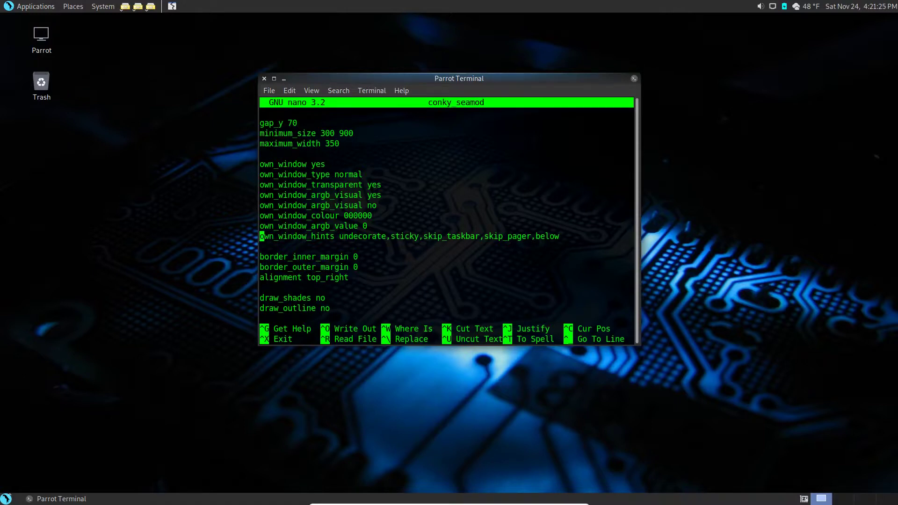
pyautogui.press('Right')
pyautogui.press('Right')
pyautogui.press('Right')
pyautogui.press('Right')
pyautogui.press('Right')
pyautogui.press('Right')
pyautogui.press('Right')
pyautogui.press('Right')
pyautogui.press('Right')
pyautogui.press('Right')
pyautogui.press('Right')
pyautogui.press('Right')
pyautogui.press('Right')
pyautogui.press('Right')
pyautogui.press('Right')
pyautogui.press('Right')
pyautogui.press('Right')
pyautogui.press('Right')
pyautogui.press('Right')
pyautogui.press('Right')
pyautogui.press('Right')
pyautogui.press('Left')
pyautogui.press('Left')
pyautogui.press('Left')
pyautogui.press('Left')
pyautogui.press('Right')
pyautogui.press('Right')
pyautogui.press('Right')
pyautogui.press('Right')
pyautogui.press('Right')
pyautogui.press('Right')
pyautogui.press('Right')
pyautogui.press('Right')
pyautogui.press('Right')
pyautogui.press('Right')
pyautogui.write('d')
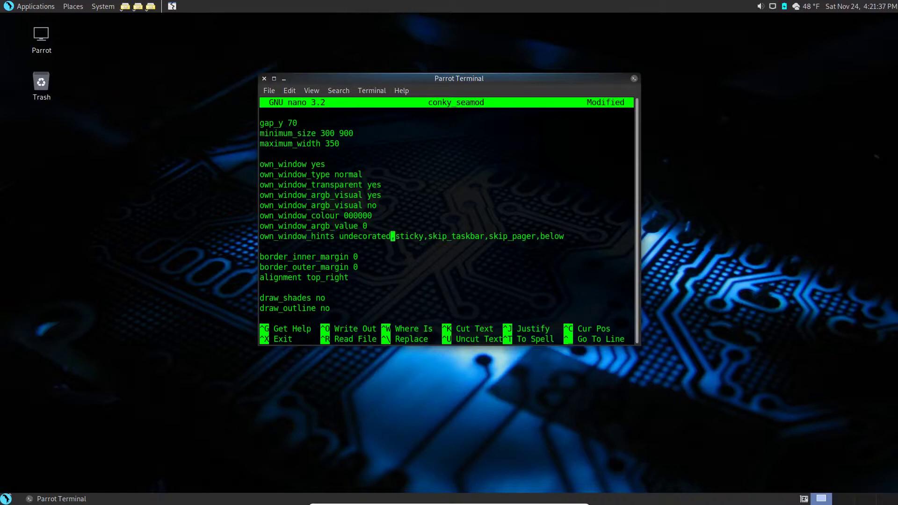
# Save conky_seamod under its own name and exit the terminal
pyautogui.hotkey('ctrl', 'x')
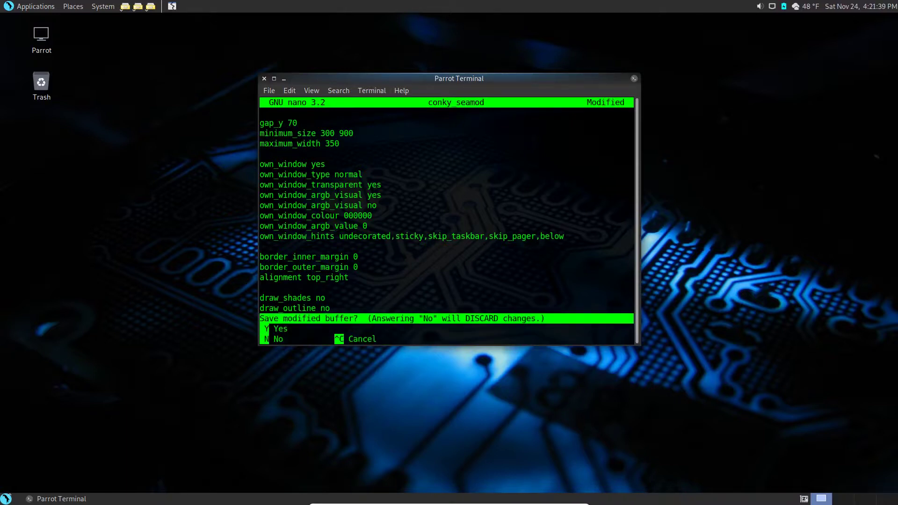
pyautogui.press('y')
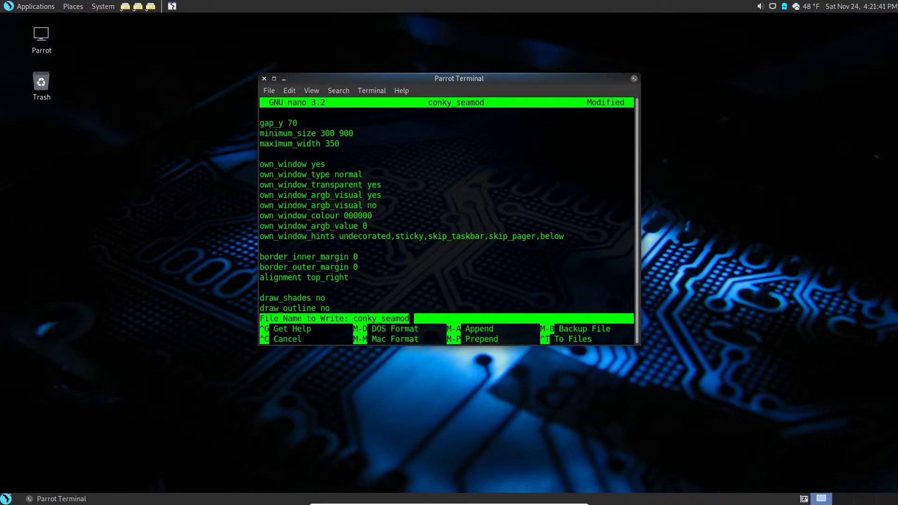
pyautogui.press('Return')
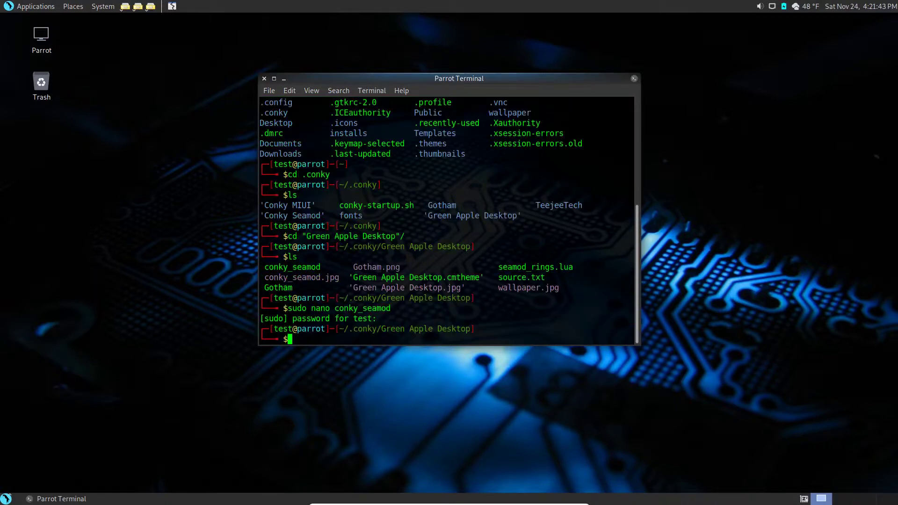
pyautogui.write('exit')
pyautogui.press('Return')
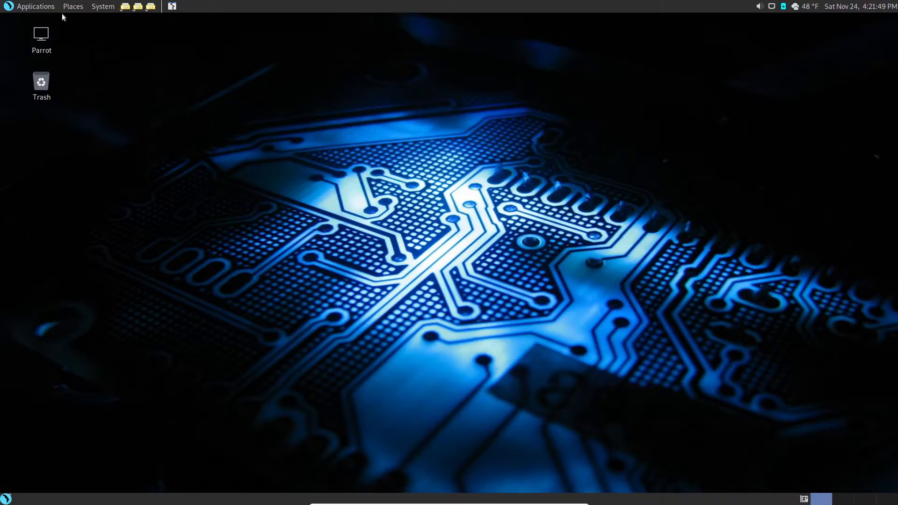
# Launch Conky Manager from Applications and tick the Green Apple Desktop theme in Themes
pyautogui.click(38, 7)
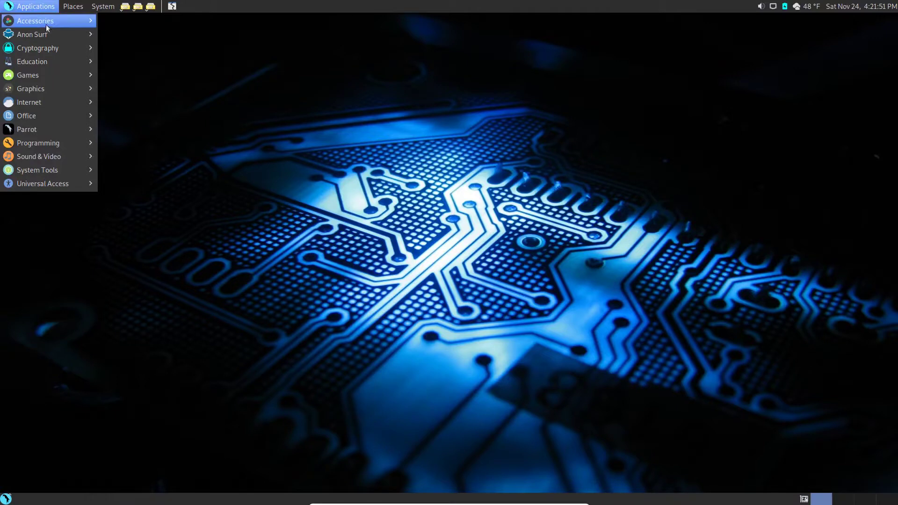
pyautogui.moveTo(47, 28)
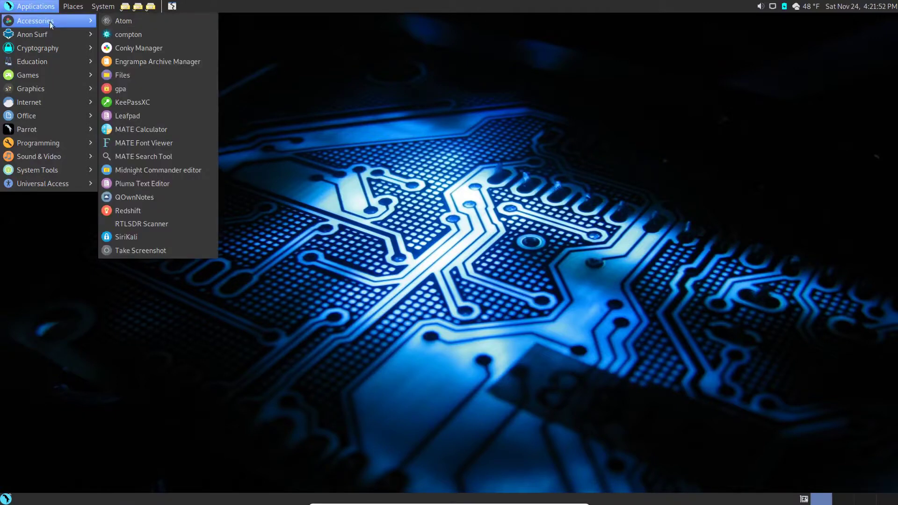
pyautogui.click(132, 50)
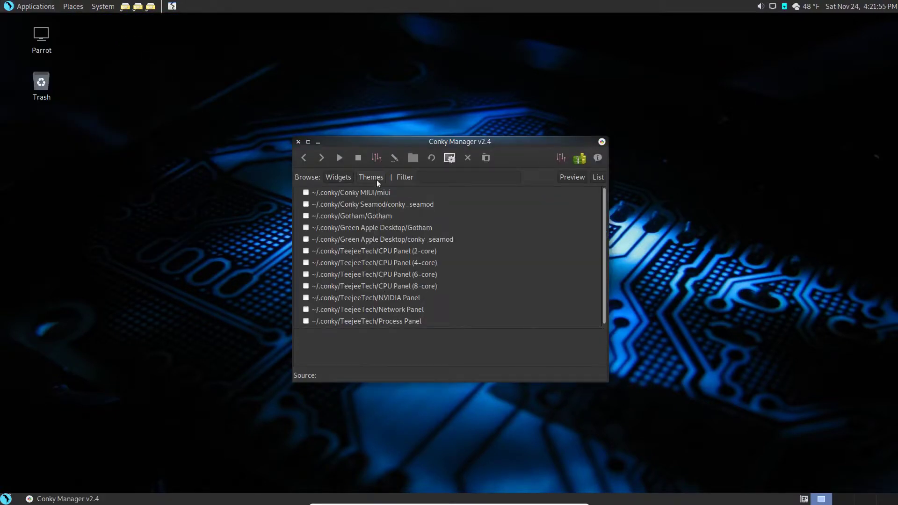
pyautogui.click(372, 175)
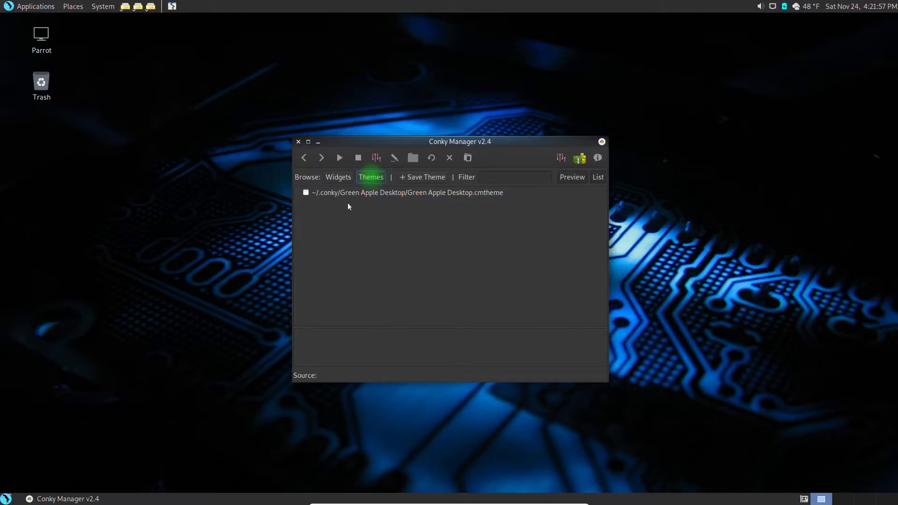
pyautogui.click(305, 192)
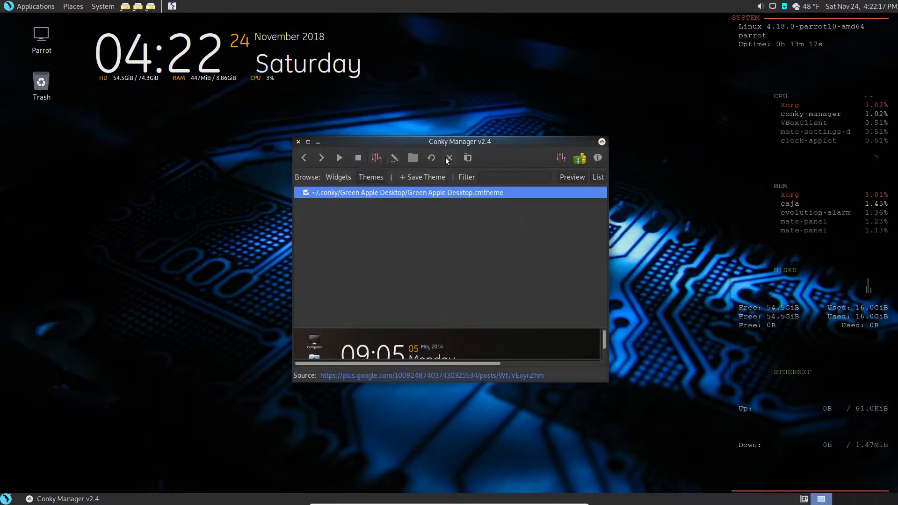
pyautogui.click(550, 159)
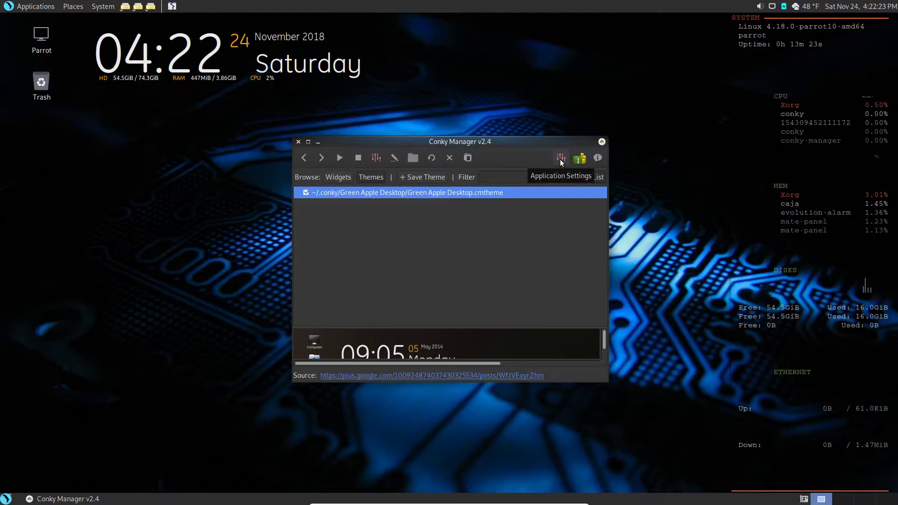
# Switch 'Run Conky at system startup' ON in Application Settings, review Locations, and confirm with OK
pyautogui.click(560, 159)
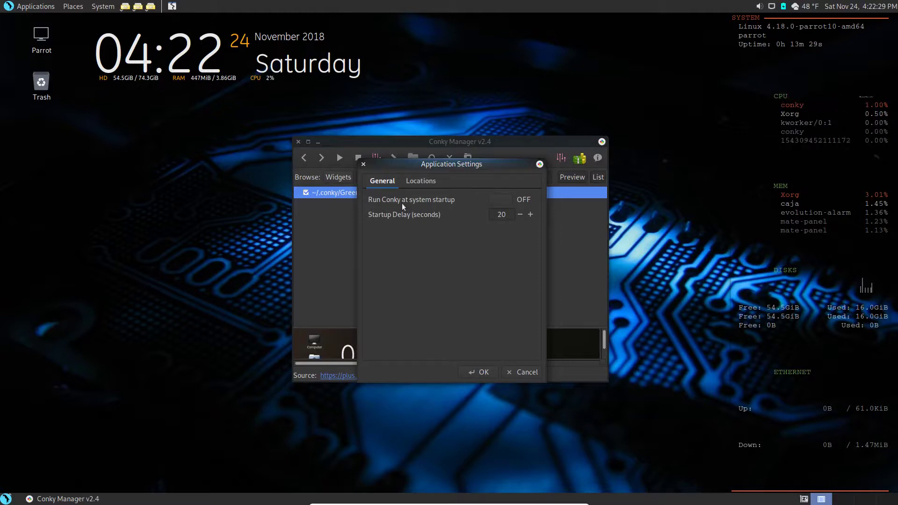
pyautogui.click(501, 200)
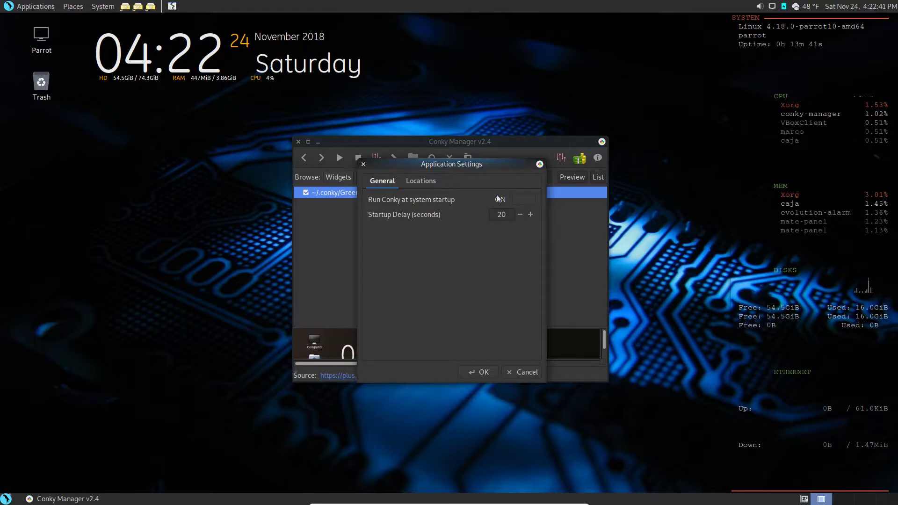
pyautogui.click(425, 182)
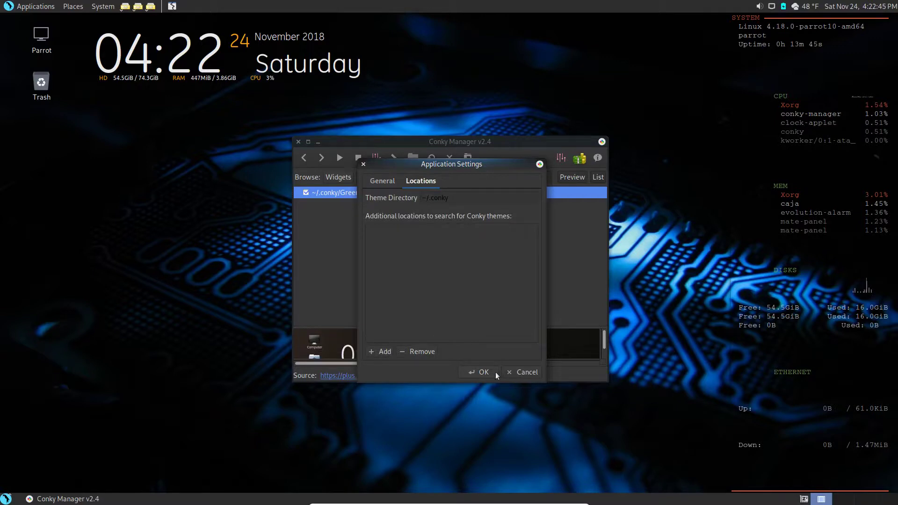
pyautogui.click(483, 372)
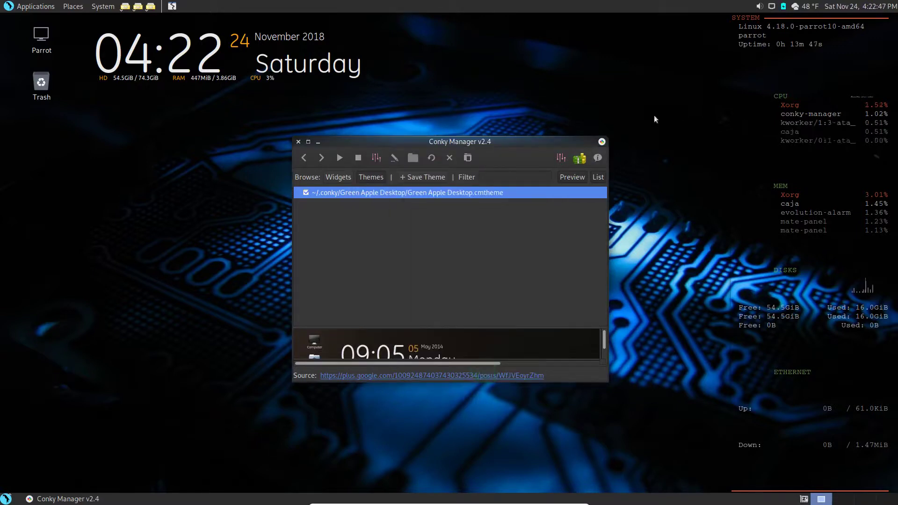
pyautogui.click(375, 159)
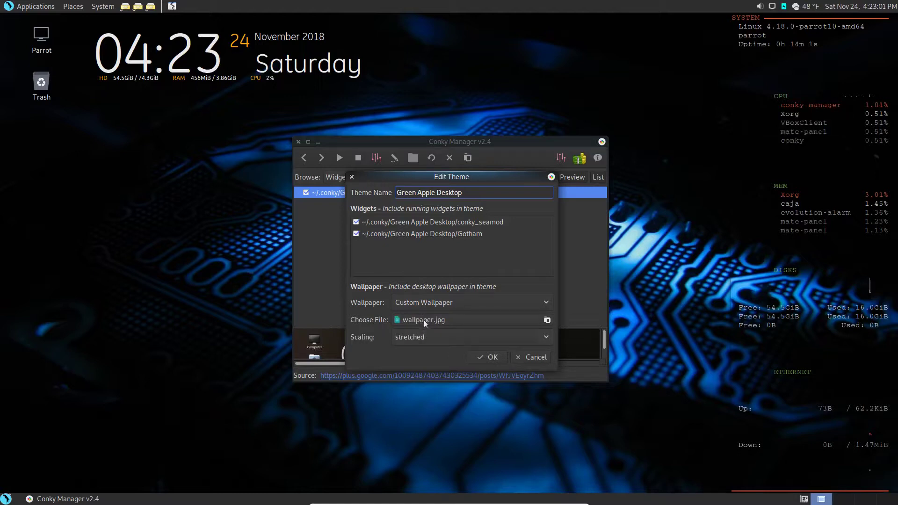
pyautogui.click(526, 357)
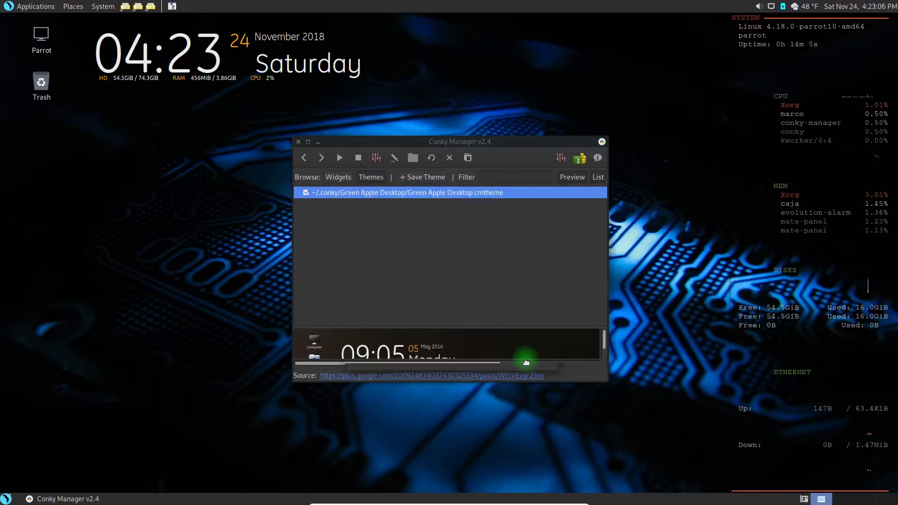
pyautogui.click(340, 177)
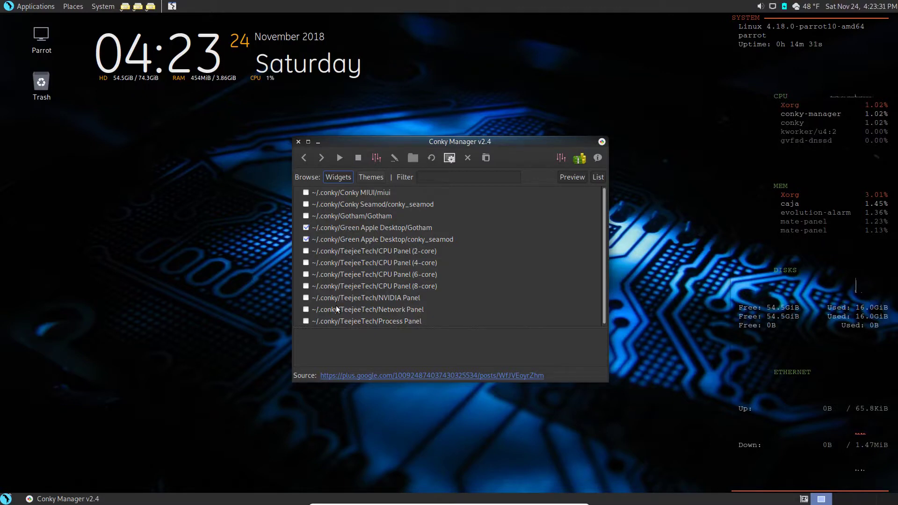
# Drag the Conky Manager window up and to the right
pyautogui.moveTo(380, 146); pyautogui.dragTo(461, 53)
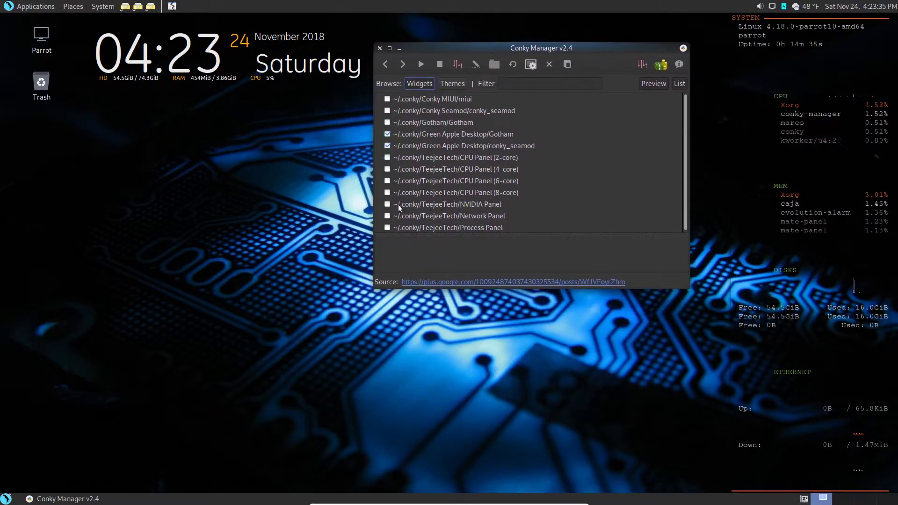
# Preview the NVIDIA Panel widget and enlarge the manager window and its preview area
pyautogui.click(414, 206)
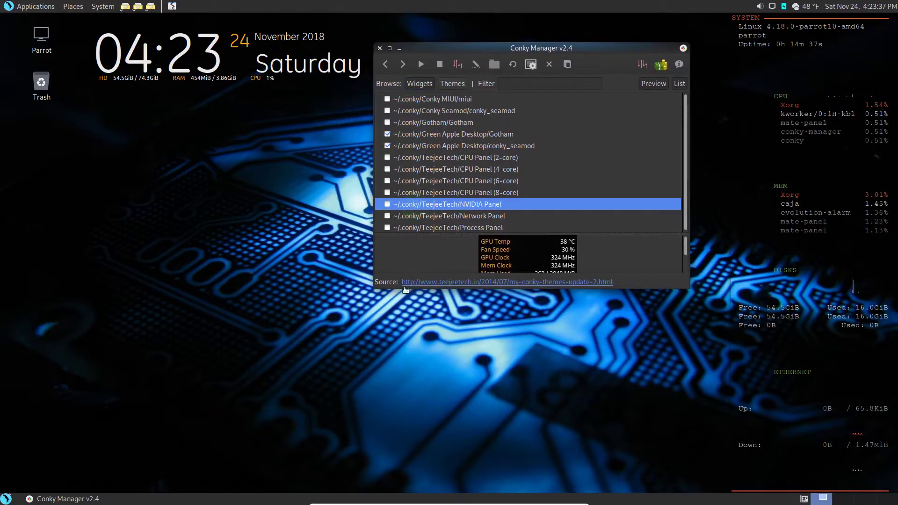
pyautogui.moveTo(379, 288); pyautogui.dragTo(376, 373)
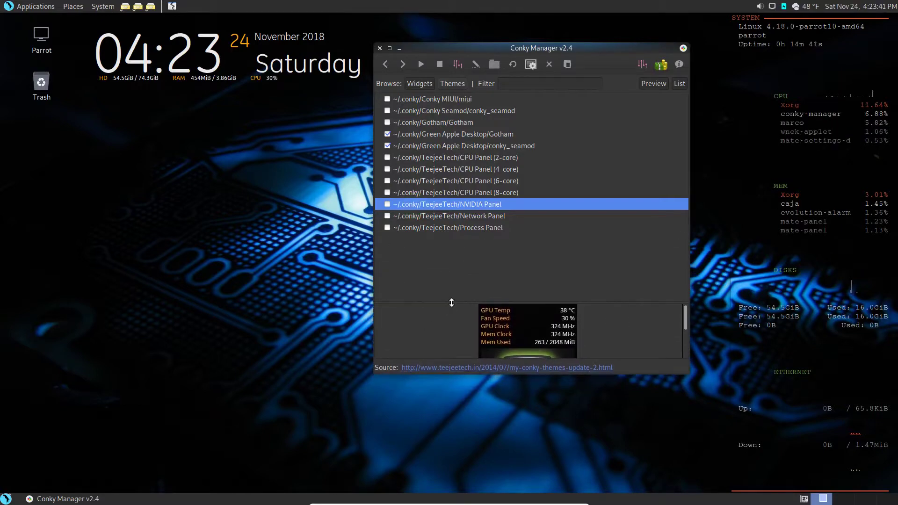
pyautogui.moveTo(451, 304); pyautogui.dragTo(457, 242)
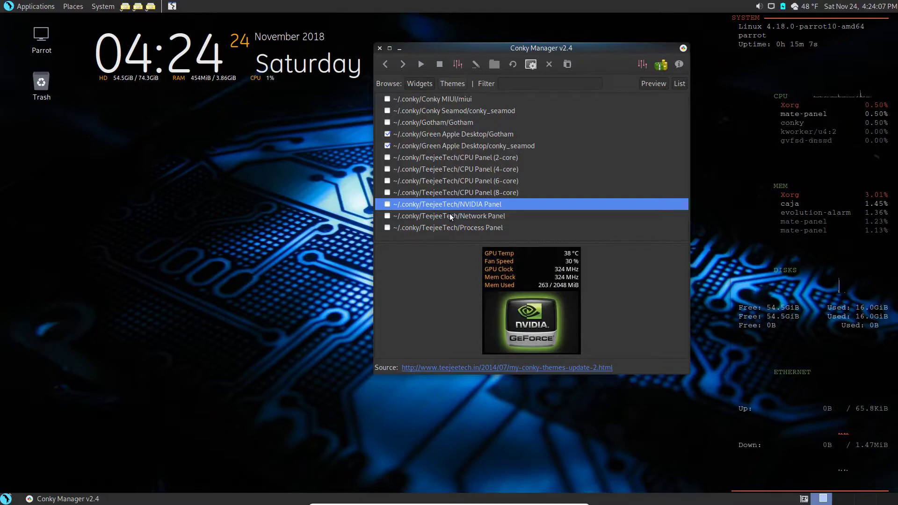
# Preview the Network and Process Panels, then enable the CPU Panel (4-core) widget
pyautogui.click(450, 215)
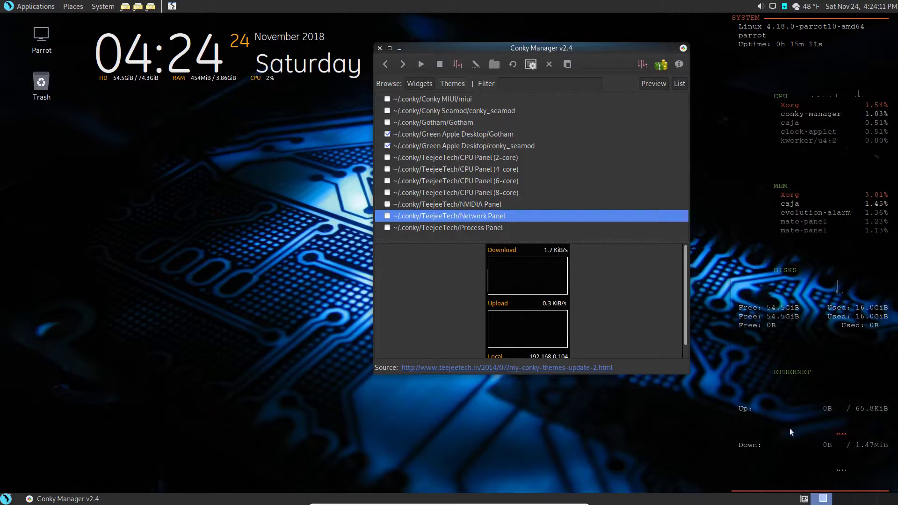
pyautogui.click(442, 227)
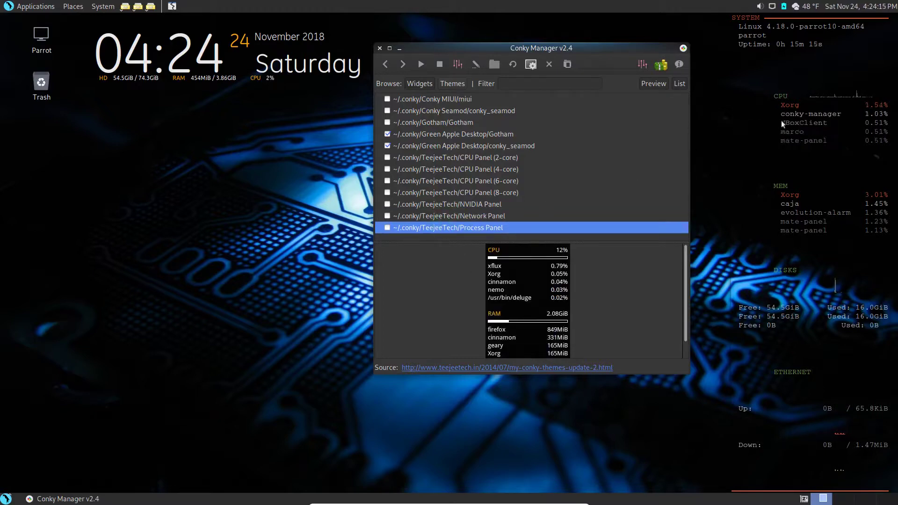
pyautogui.click(448, 168)
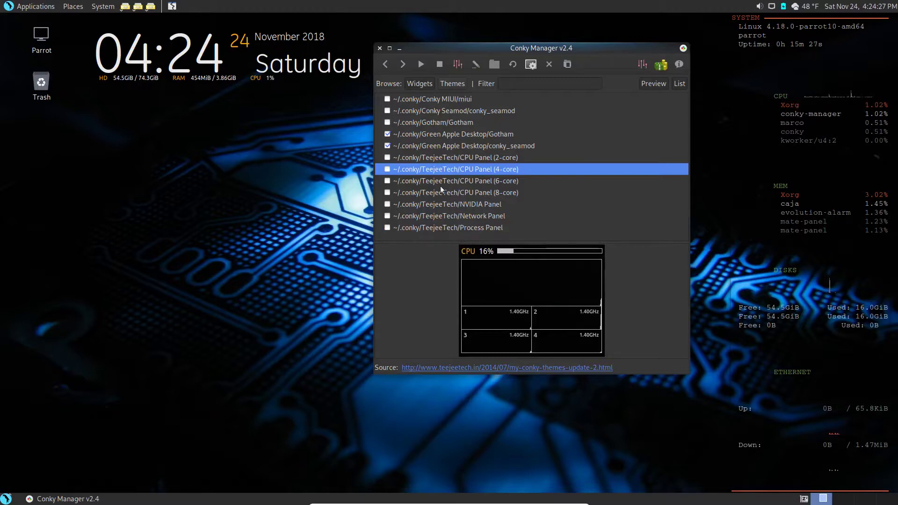
pyautogui.click(387, 168)
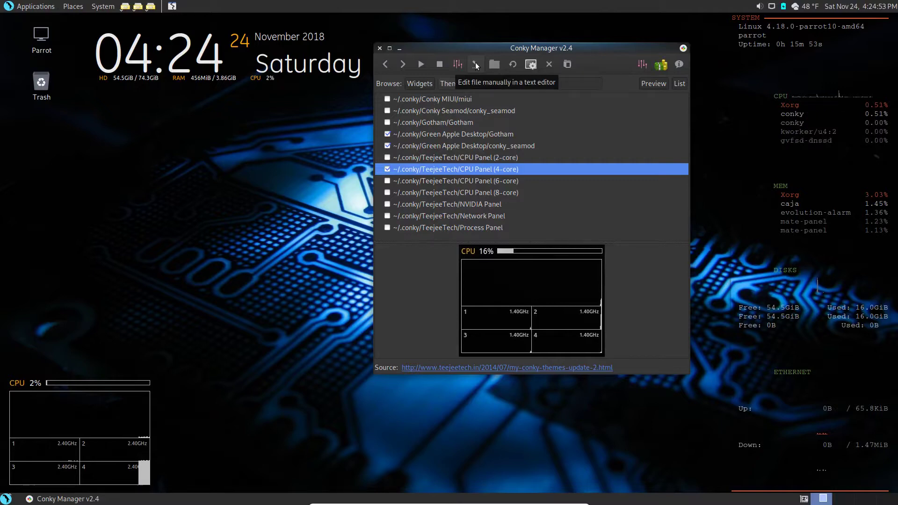
pyautogui.click(475, 63)
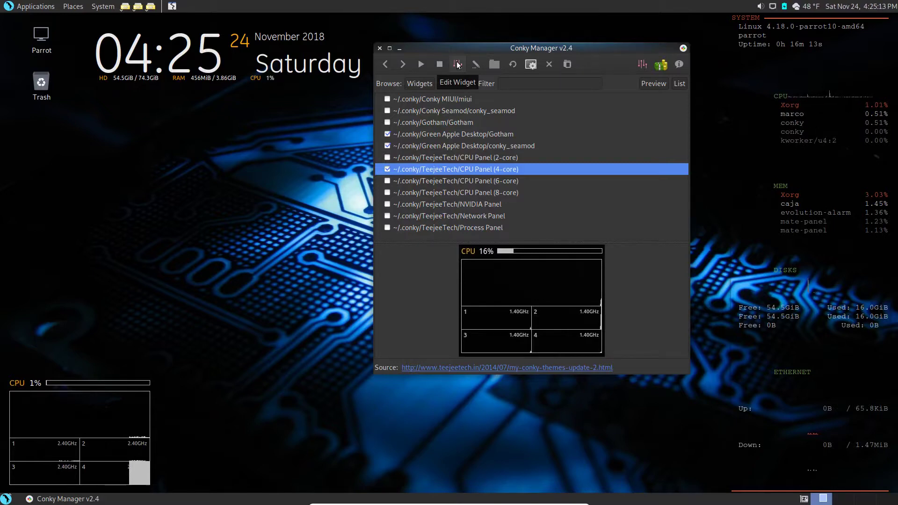
# Open the CPU panel's Edit Widget dialog and apply Top Left alignment
pyautogui.click(457, 64)
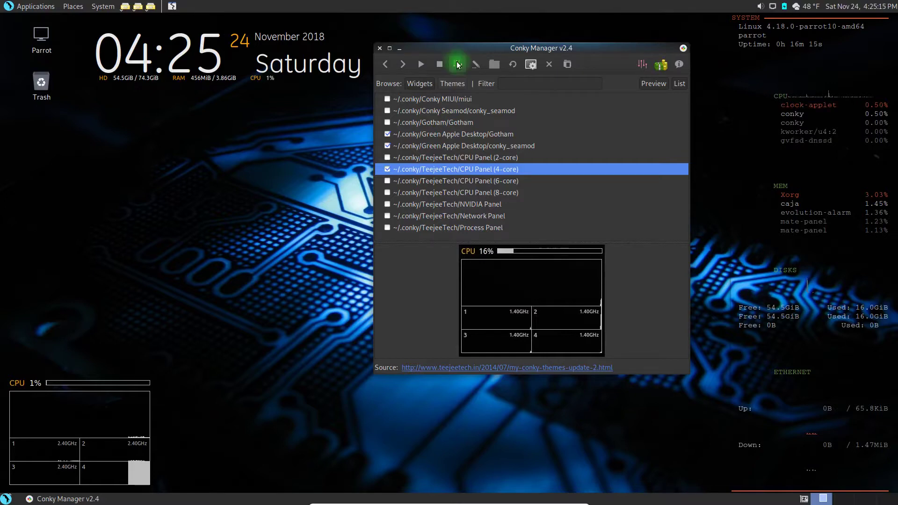
pyautogui.moveTo(473, 116); pyautogui.dragTo(354, 131)
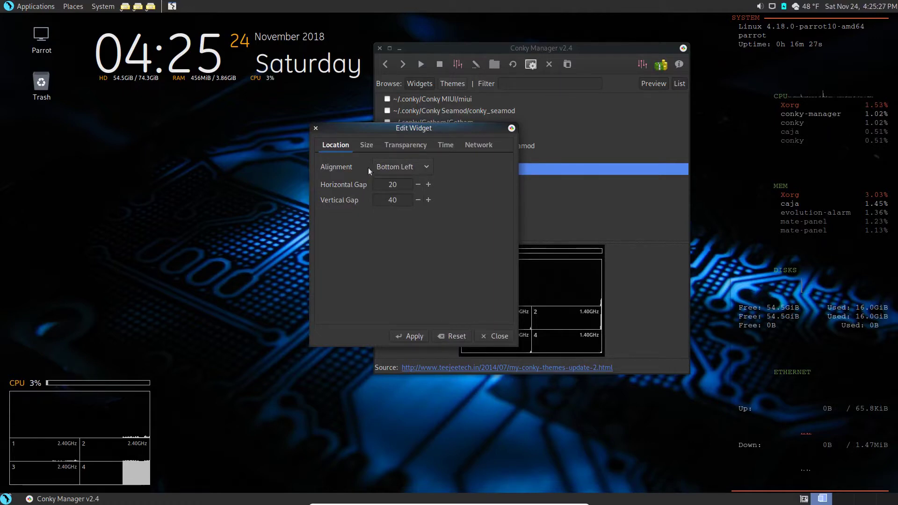
pyautogui.click(427, 168)
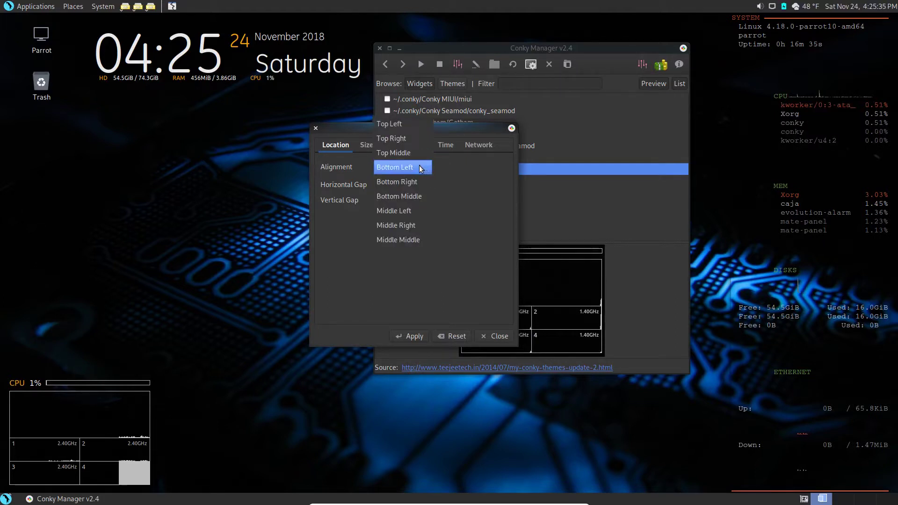
pyautogui.click(400, 124)
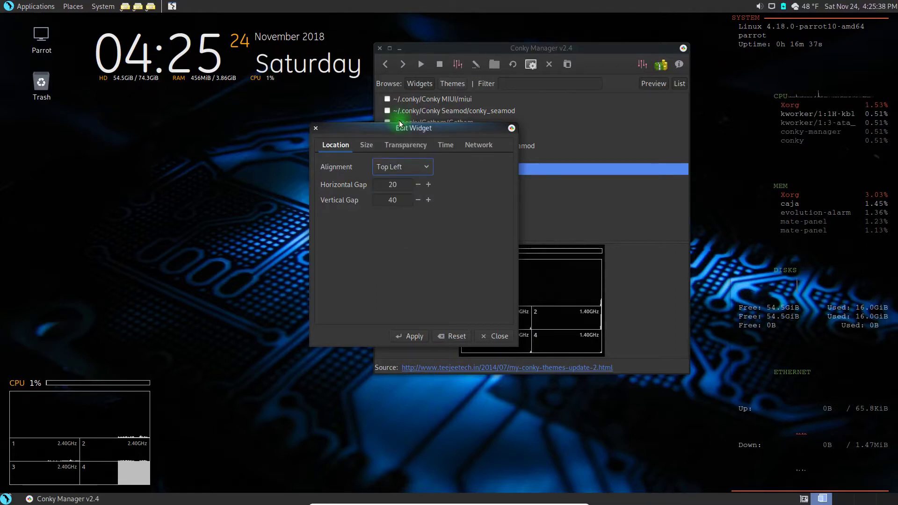
pyautogui.click(412, 336)
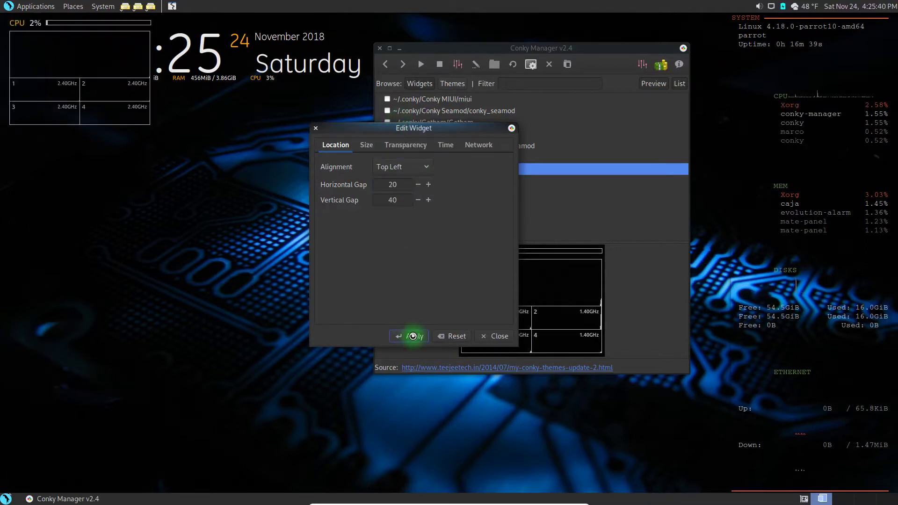
# Apply Top Middle alignment, then switch the CPU panel to Bottom Right
pyautogui.click(376, 168)
pyautogui.press('Escape')
pyautogui.press('Down')
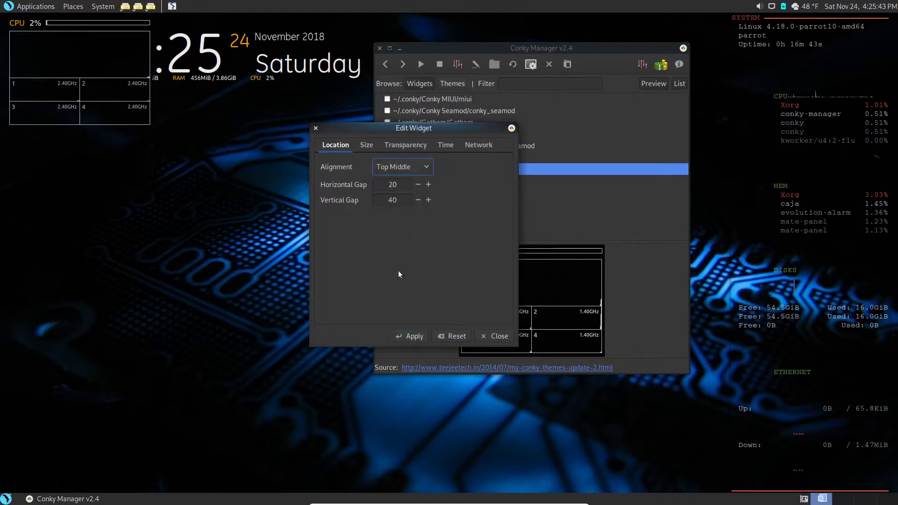
pyautogui.click(414, 337)
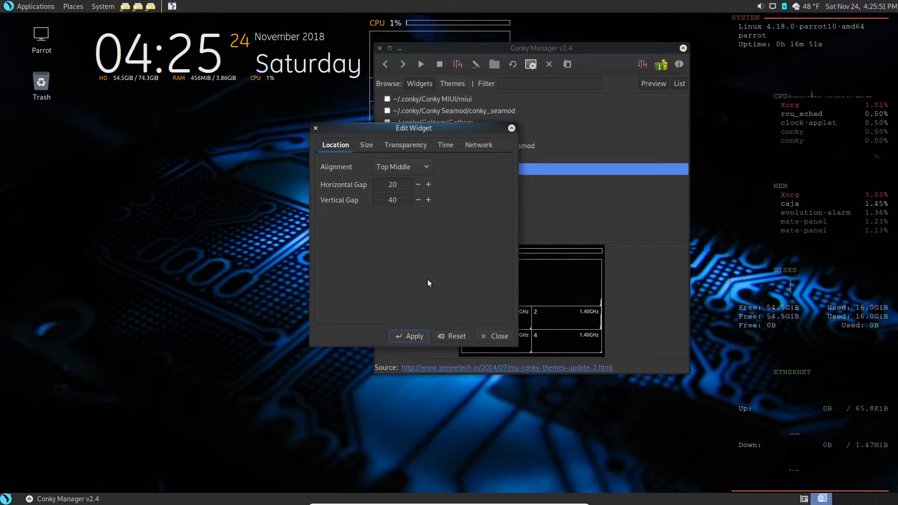
pyautogui.click(405, 169)
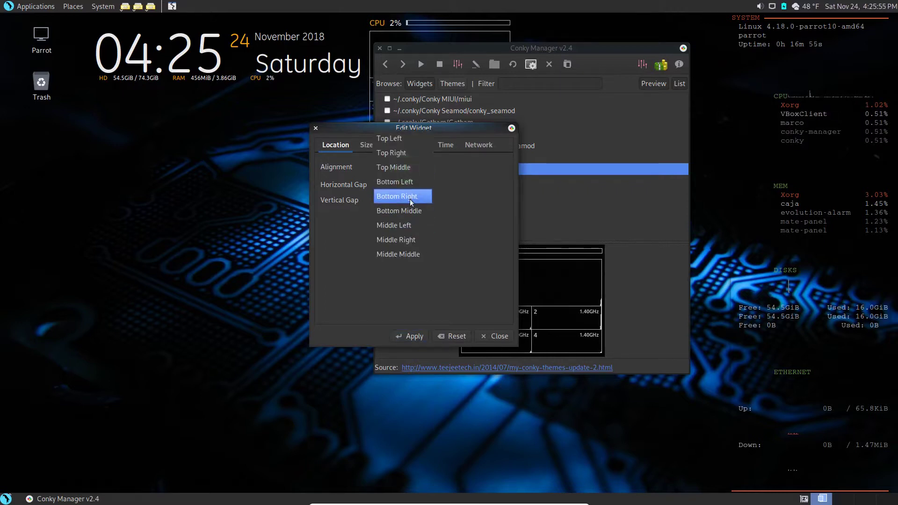
pyautogui.click(411, 197)
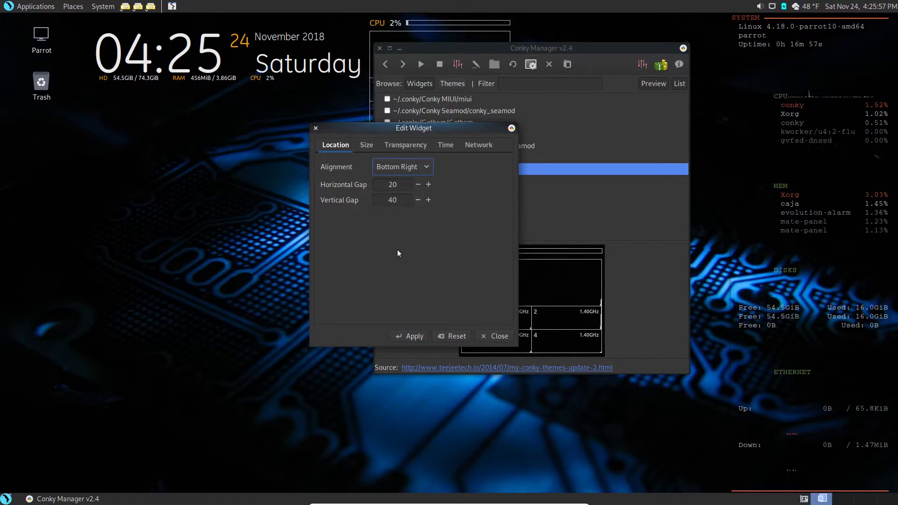
pyautogui.click(415, 337)
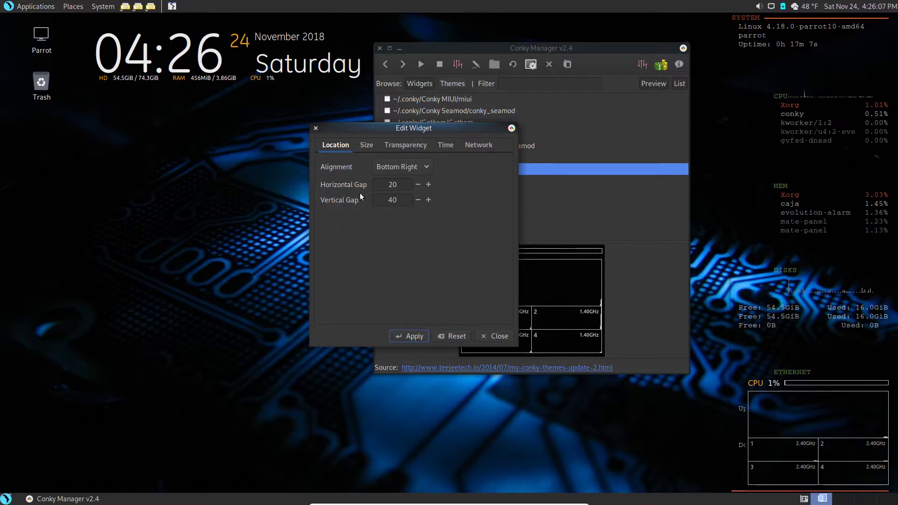
# Raise the horizontal gap through 250 and 300 to 420, applying each value
pyautogui.click(429, 183)
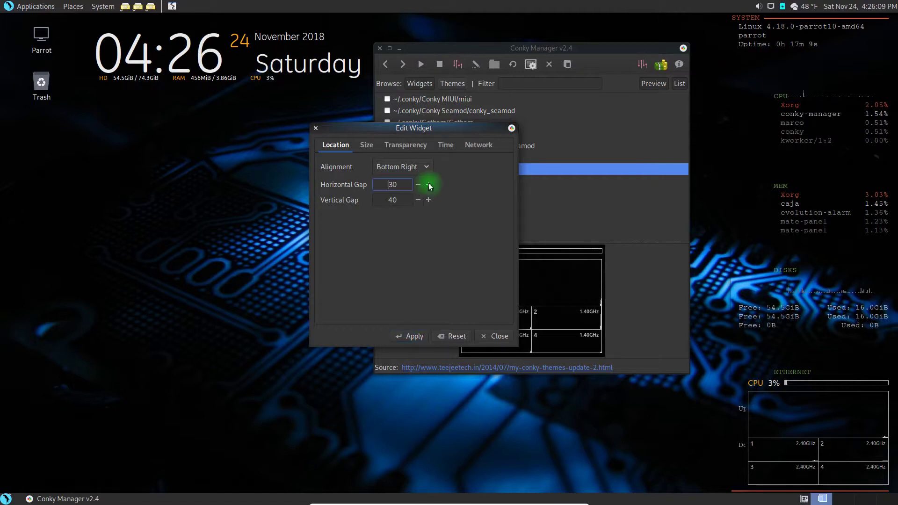
pyautogui.click(409, 336)
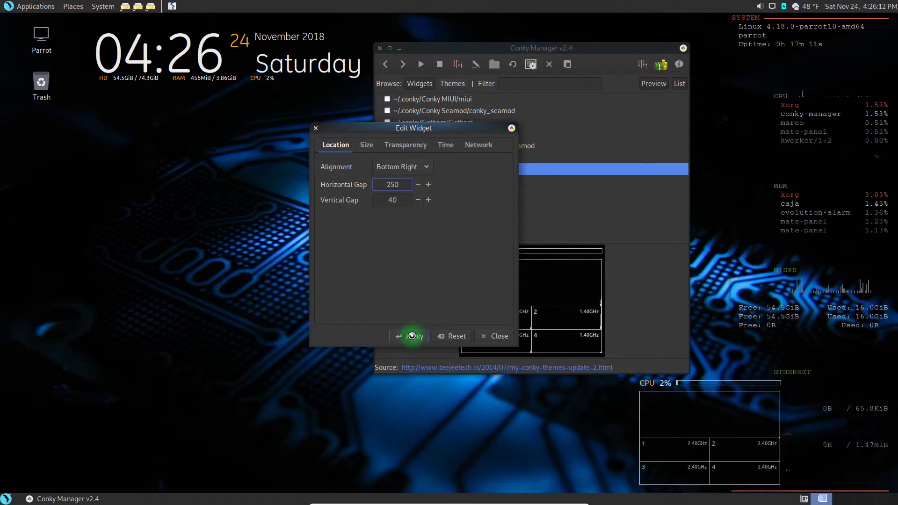
pyautogui.click(429, 185)
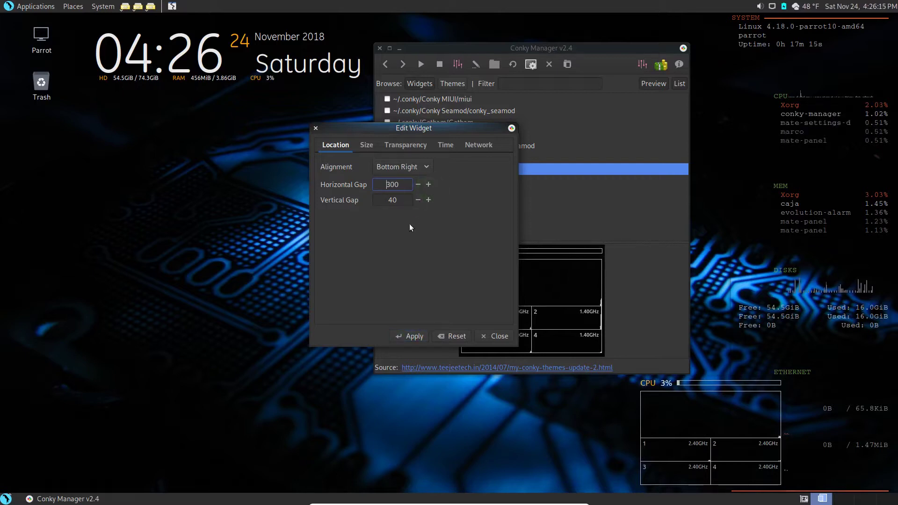
pyautogui.click(411, 337)
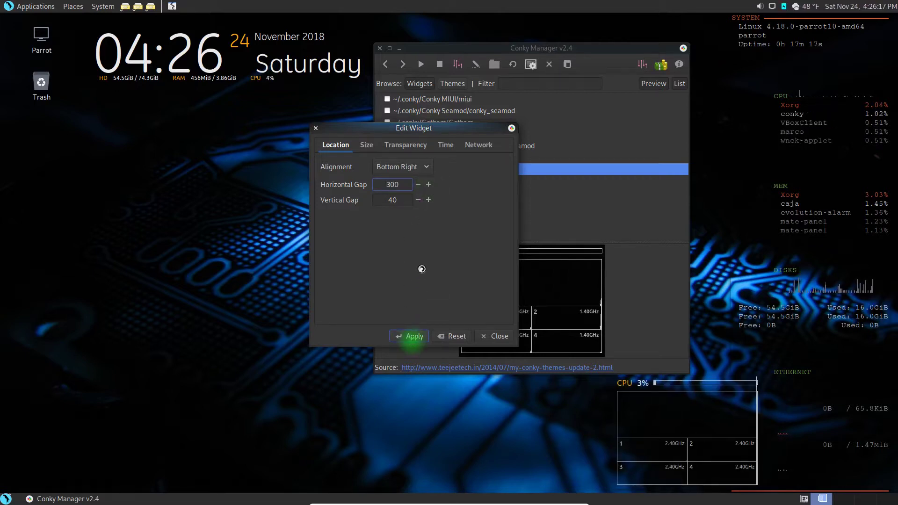
pyautogui.click(428, 185)
pyautogui.click(429, 185)
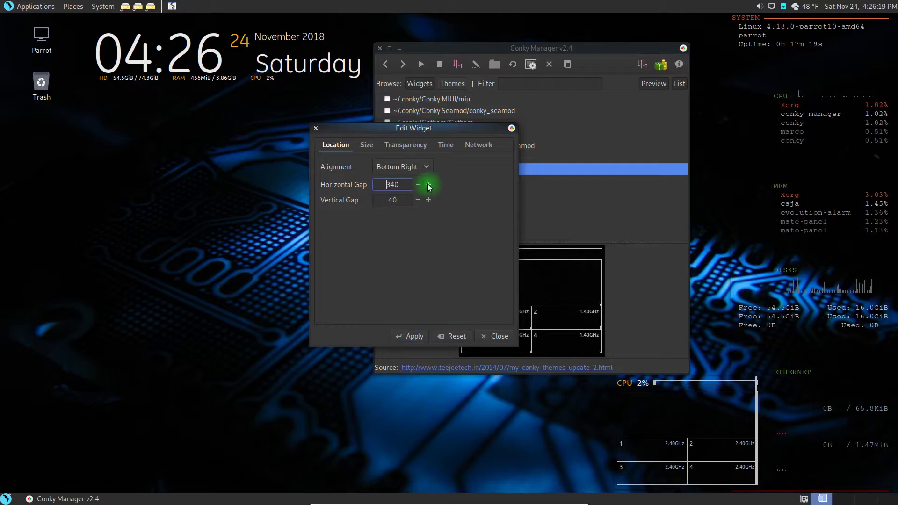
pyautogui.click(413, 336)
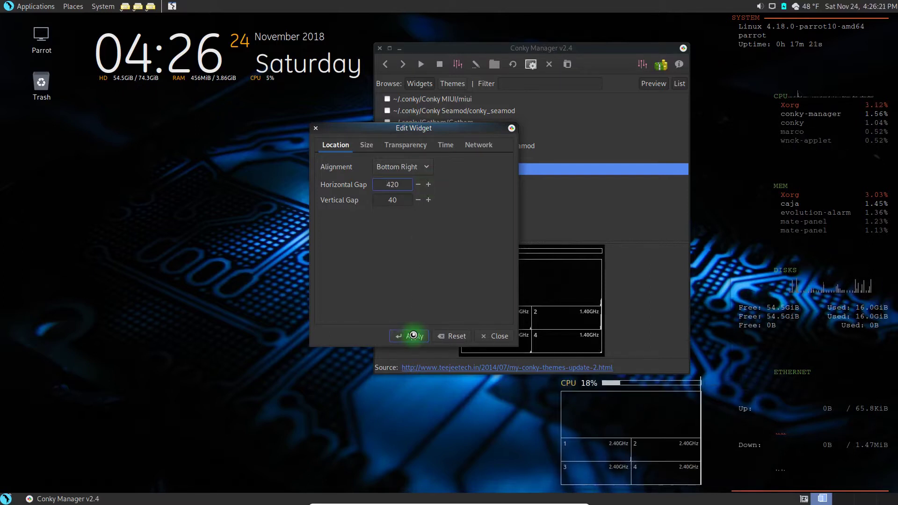
# Lower the horizontal gap step by step from 410 down to 370, applying each value
pyautogui.click(418, 185)
pyautogui.click(418, 186)
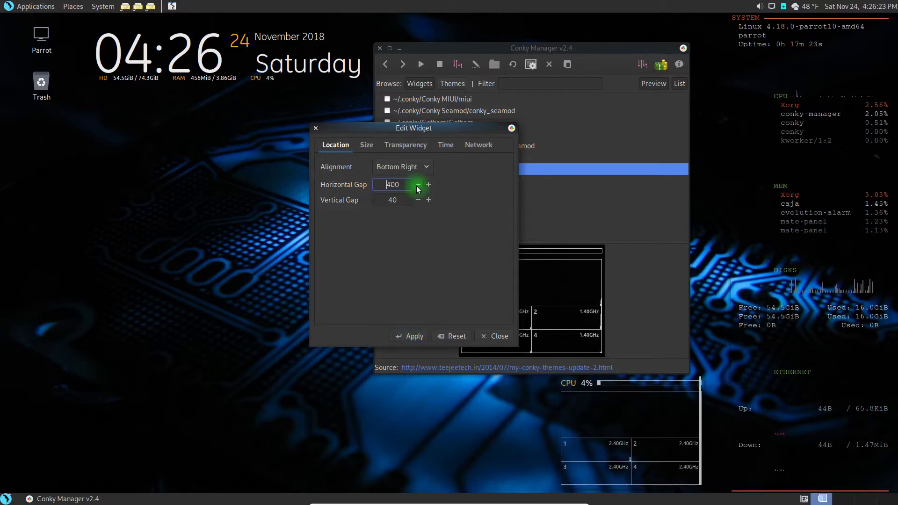
pyautogui.click(409, 336)
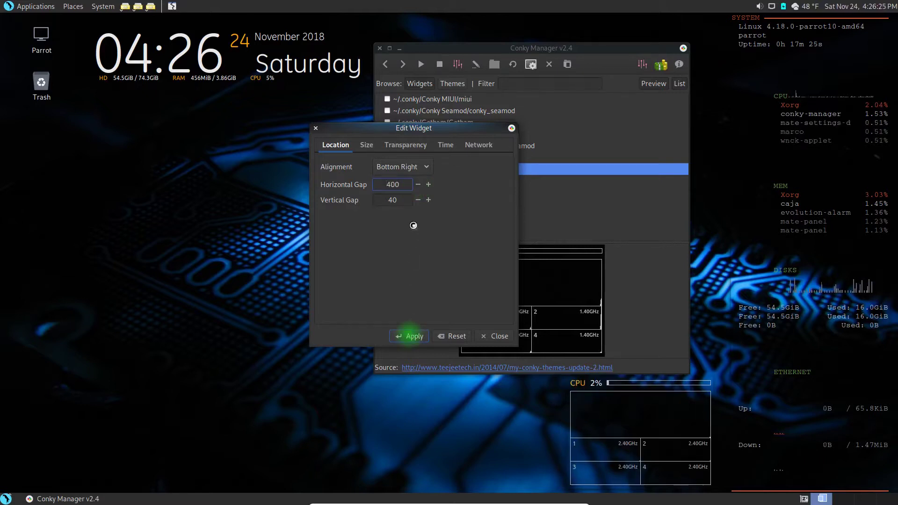
pyautogui.click(418, 185)
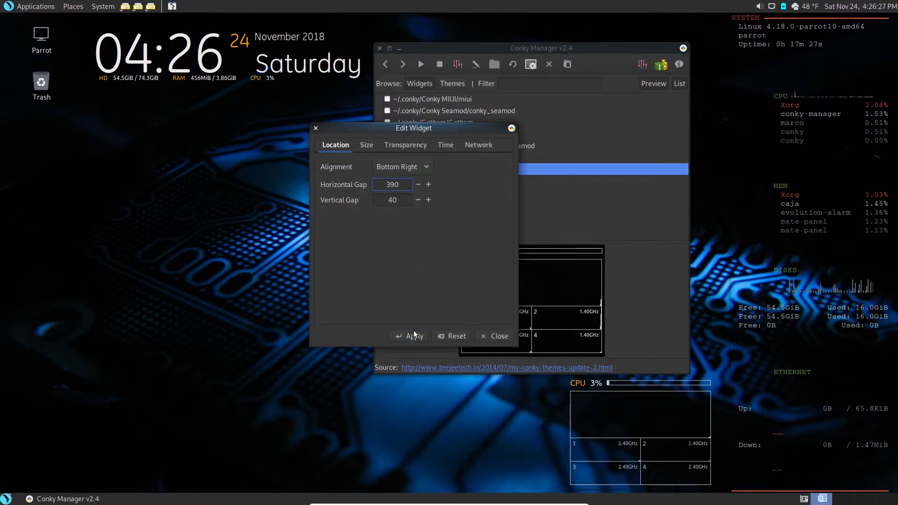
pyautogui.click(410, 336)
pyautogui.click(418, 184)
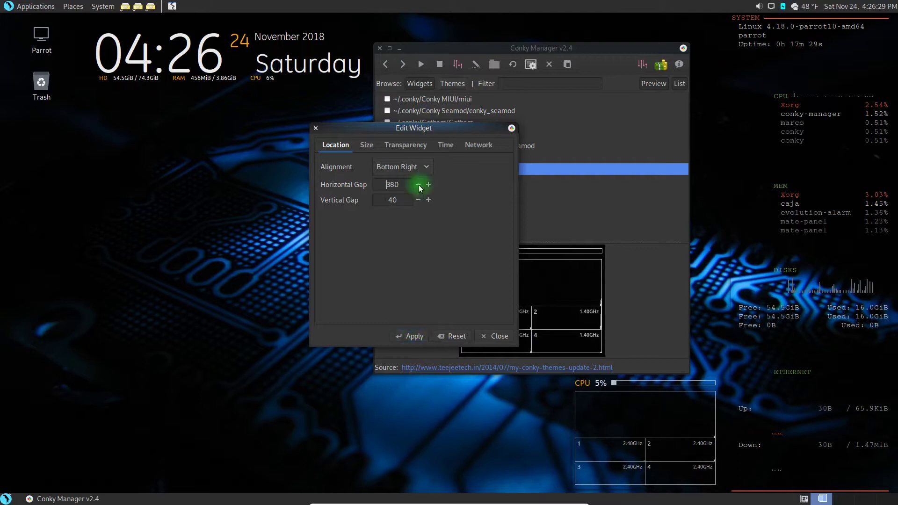
pyautogui.click(411, 337)
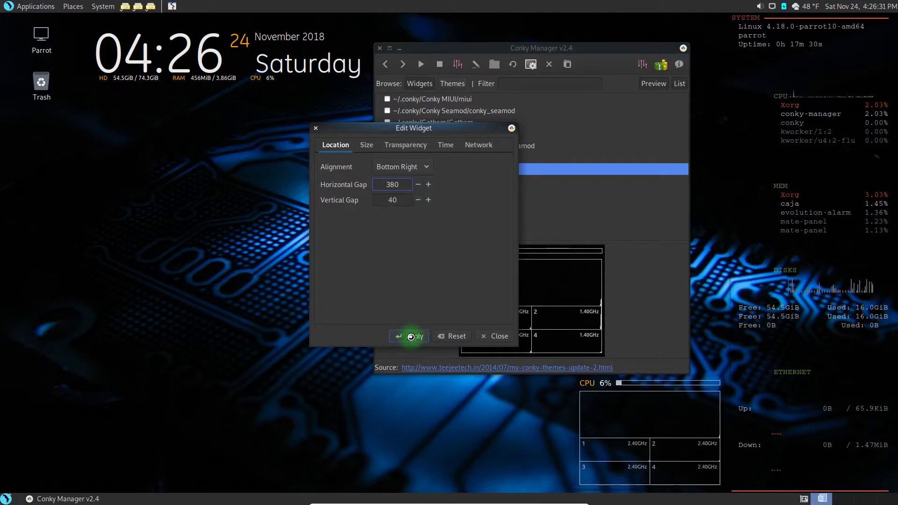
pyautogui.click(418, 185)
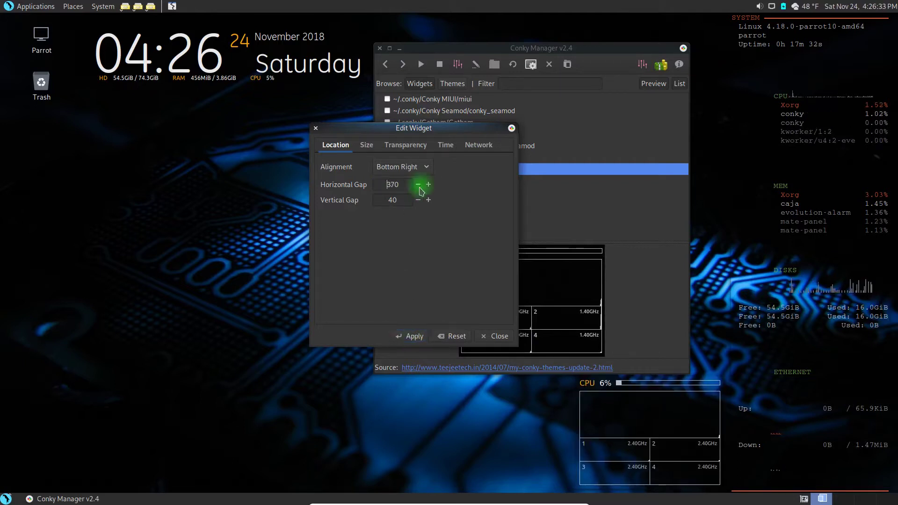
pyautogui.click(410, 335)
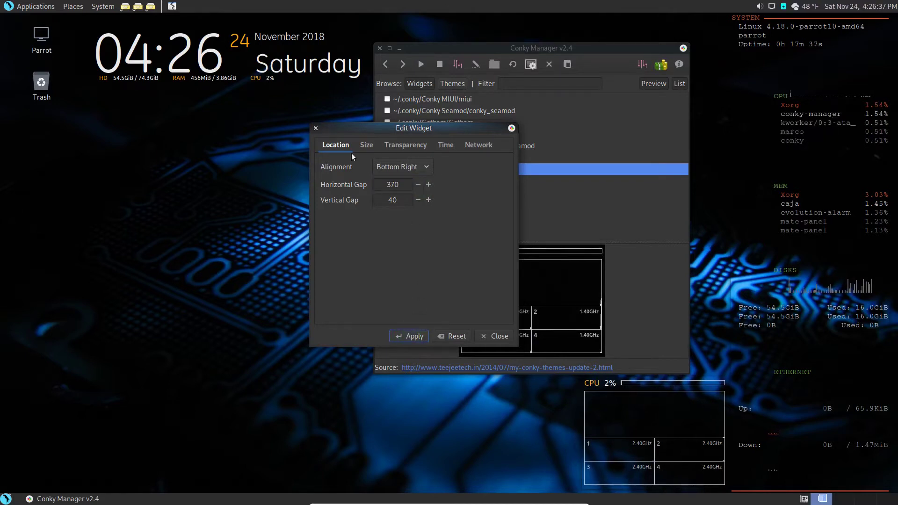
# Check the widget's Size settings, then reselect Pseudo-Transparent as its transparency type
pyautogui.click(369, 146)
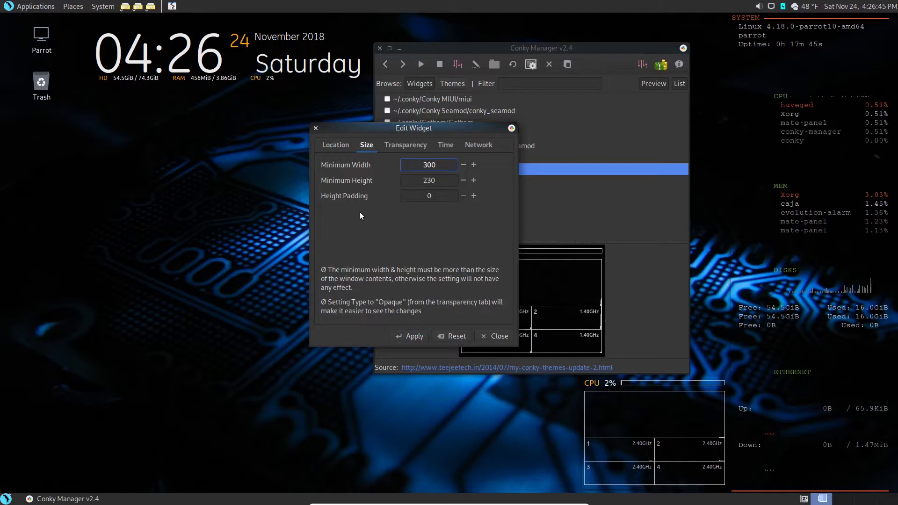
pyautogui.click(404, 145)
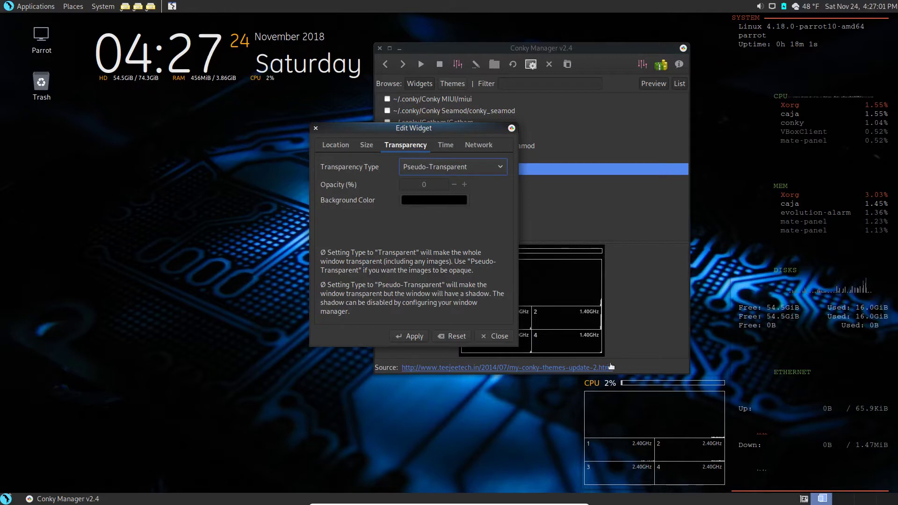
pyautogui.click(497, 167)
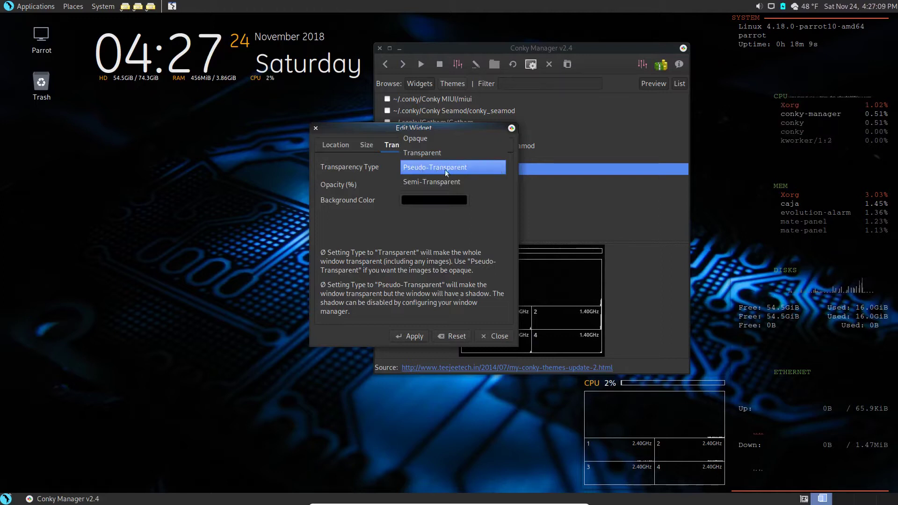
pyautogui.click(449, 235)
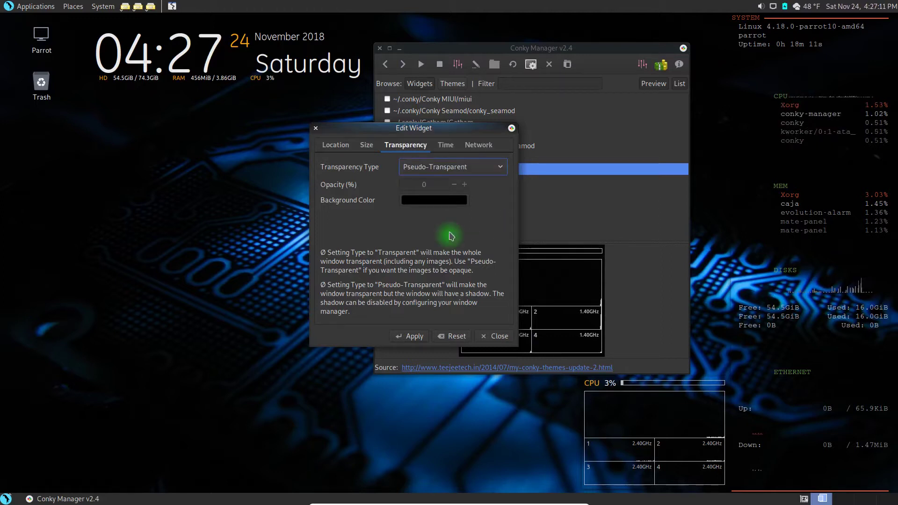
# Review the Time and Network options, return to Location, and close the Edit Widget dialog
pyautogui.click(447, 146)
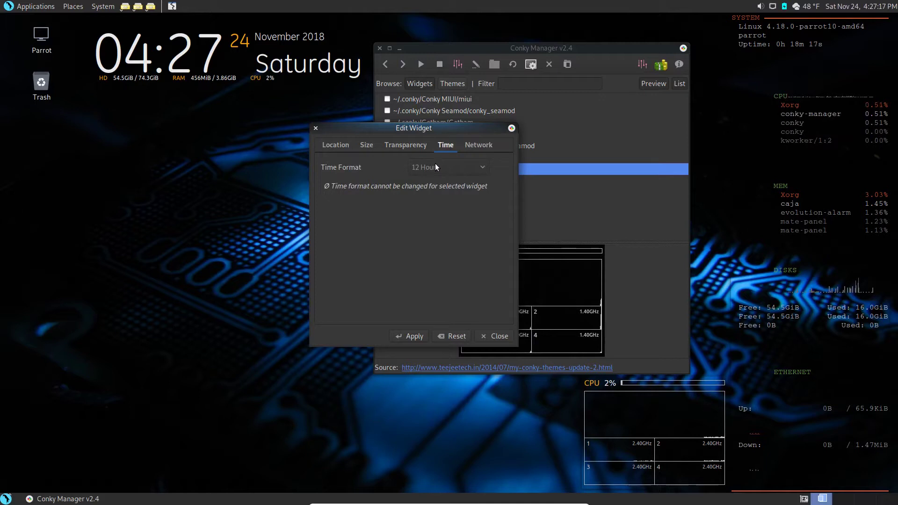
pyautogui.click(479, 145)
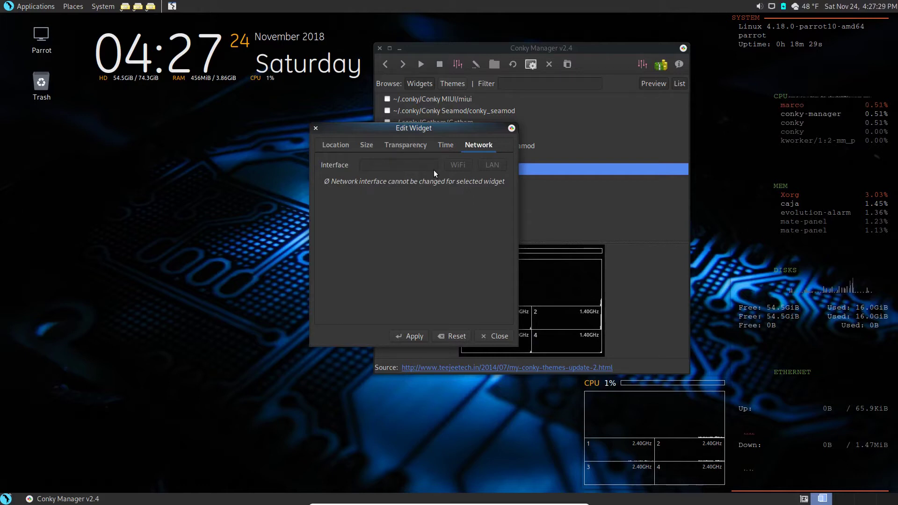
pyautogui.click(342, 145)
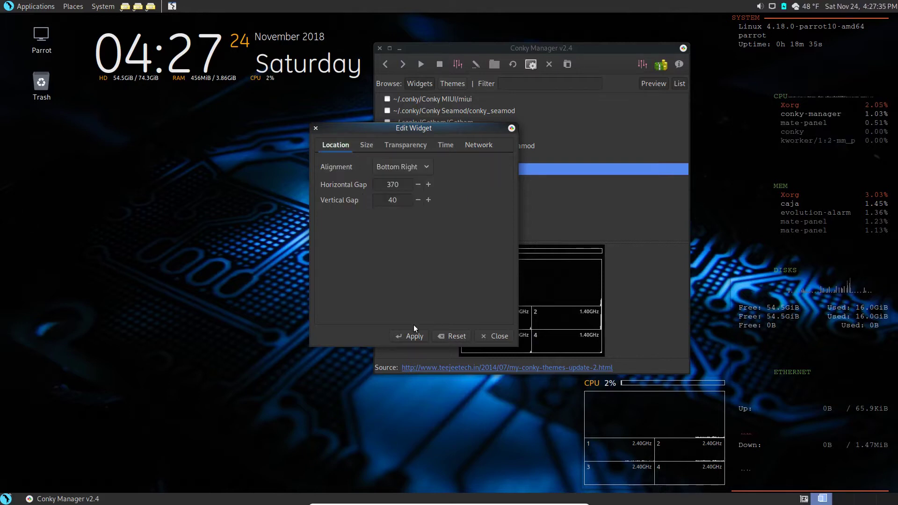
pyautogui.click(493, 337)
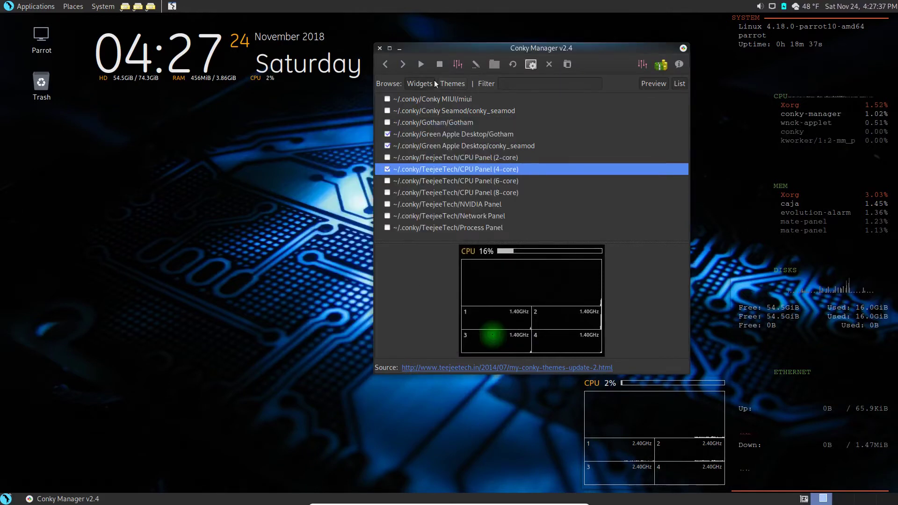
# Close Conky Manager, then open Computer and the root File System in Caja
pyautogui.click(381, 50)
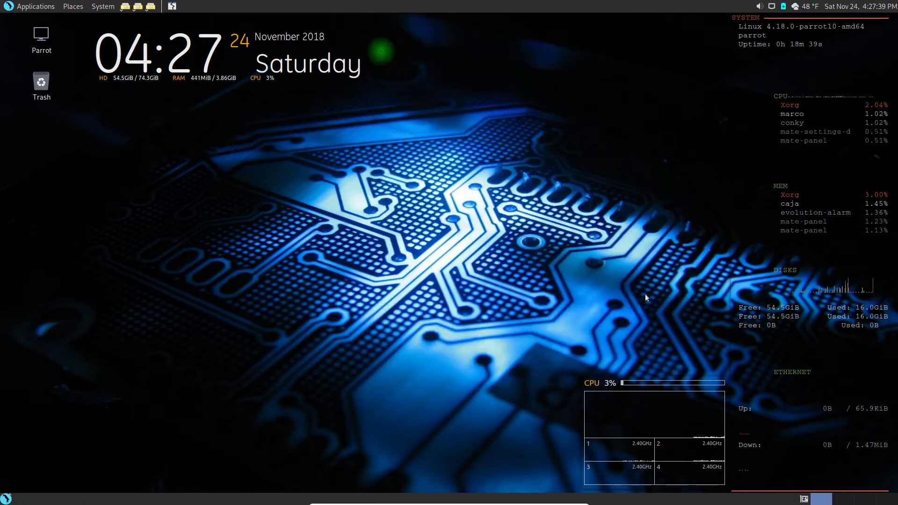
pyautogui.click(604, 123)
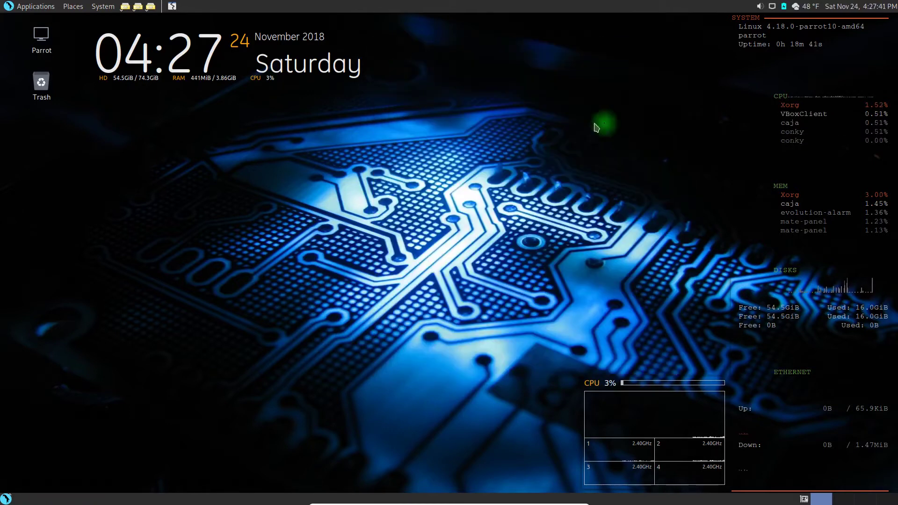
pyautogui.click(125, 9)
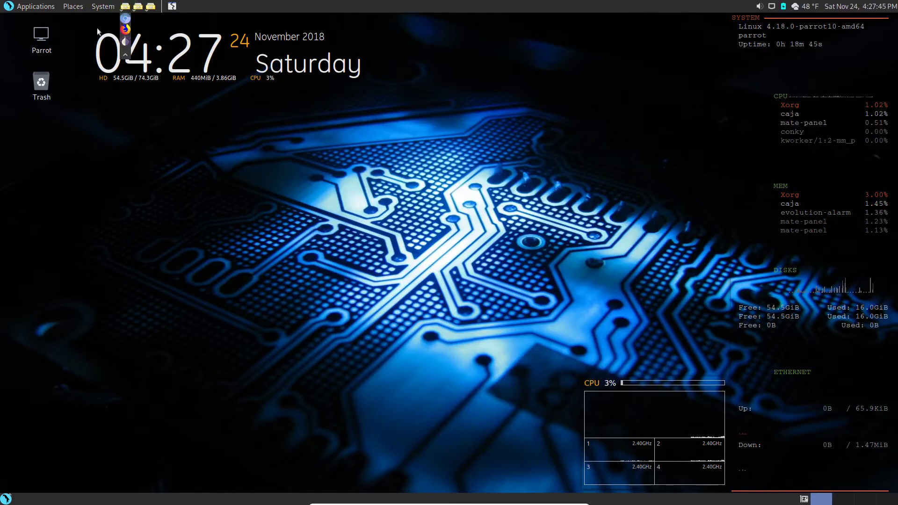
pyautogui.doubleClick(41, 35)
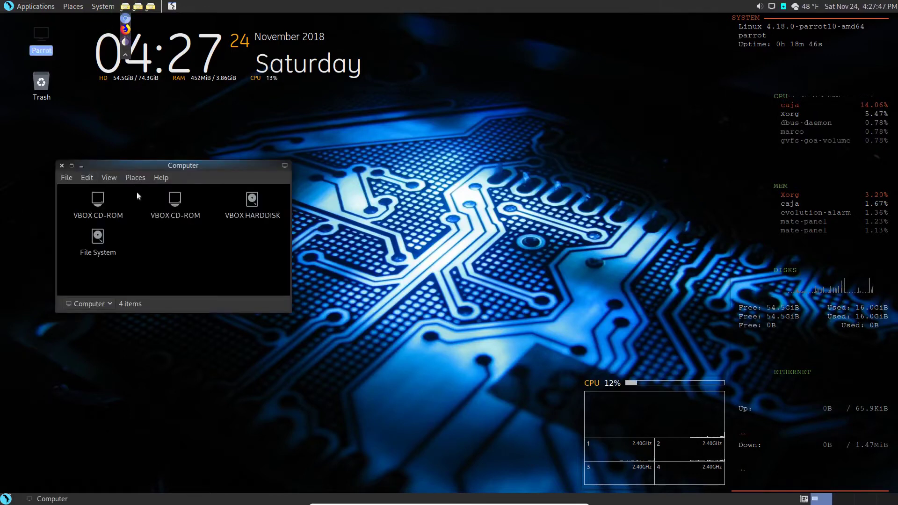
pyautogui.doubleClick(98, 239)
# Reposition the root folder window, then close it and the Computer window
pyautogui.moveTo(127, 66); pyautogui.dragTo(517, 49)
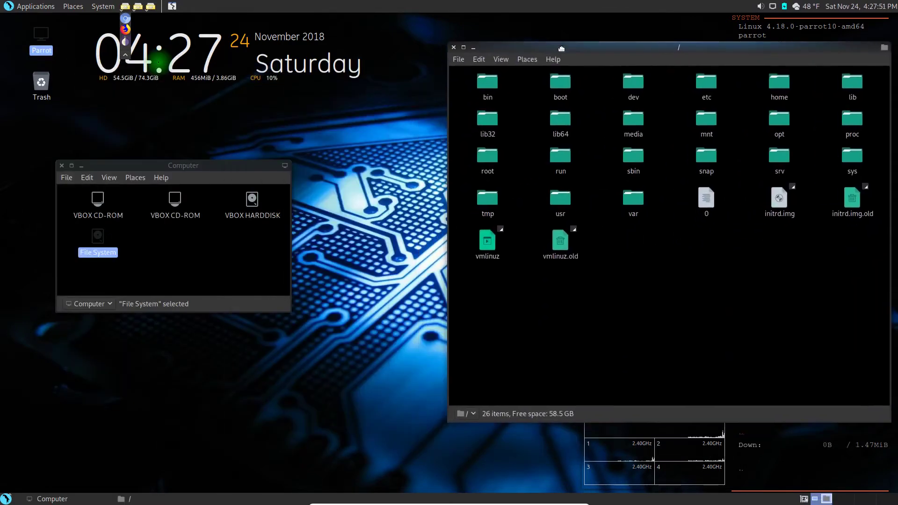
pyautogui.click(262, 68)
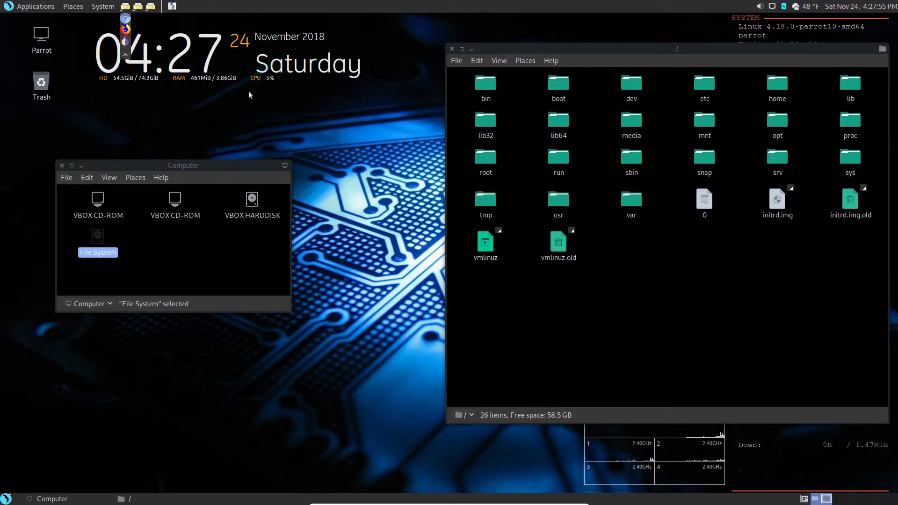
pyautogui.click(126, 6)
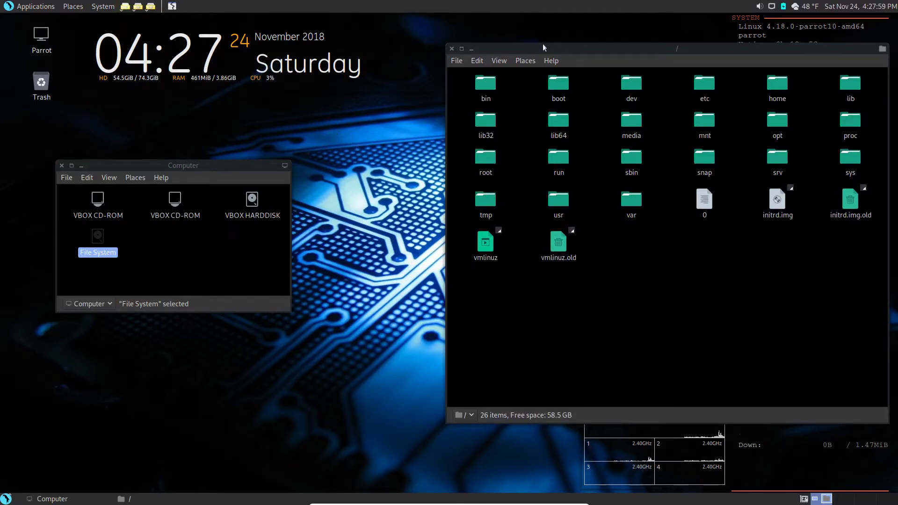
pyautogui.moveTo(531, 50); pyautogui.dragTo(394, 61)
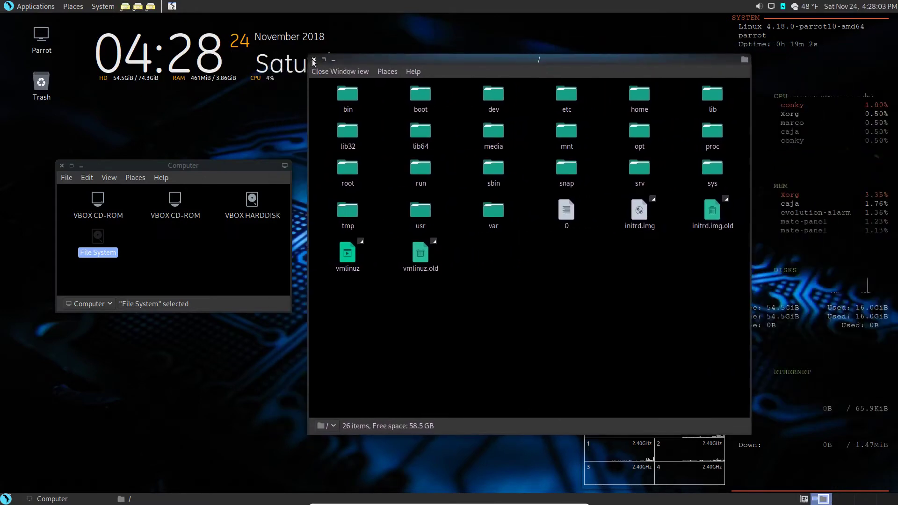
pyautogui.click(314, 60)
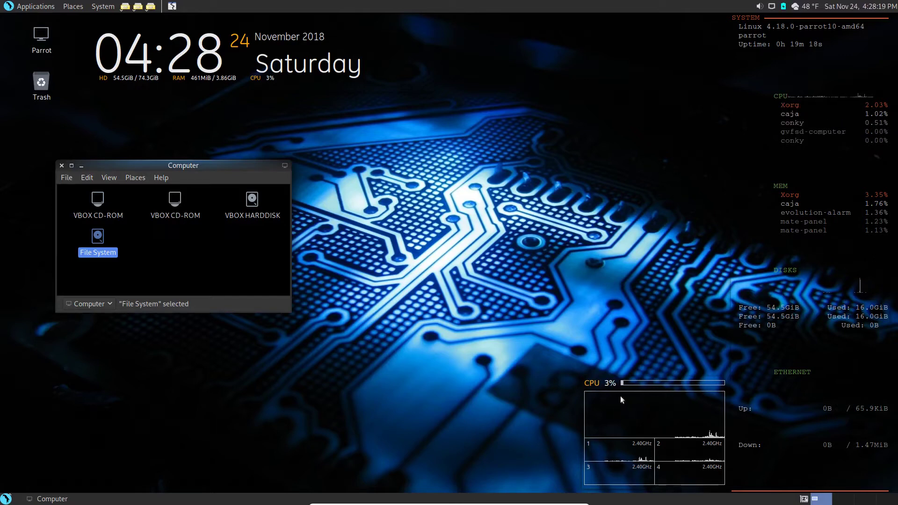
pyautogui.click(62, 165)
# Relaunch Conky Manager from Accessories and move its window up to the right
pyautogui.click(38, 6)
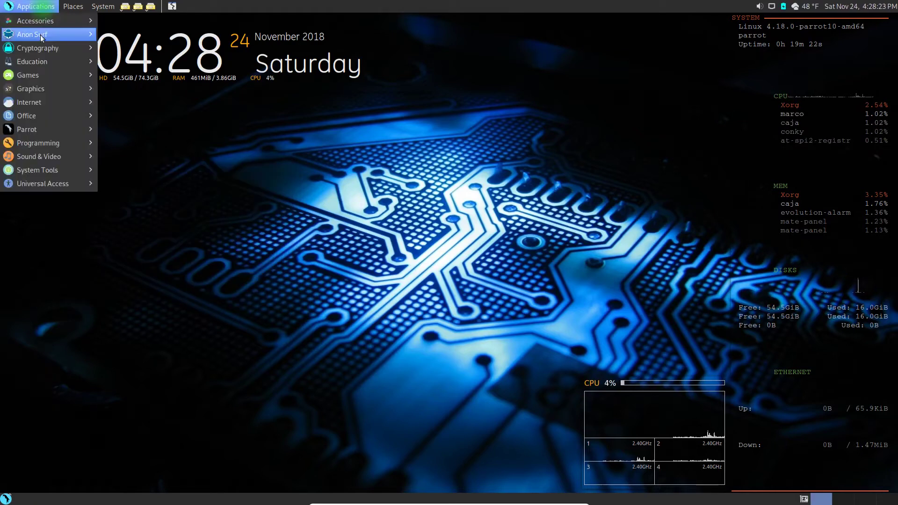
pyautogui.moveTo(49, 29)
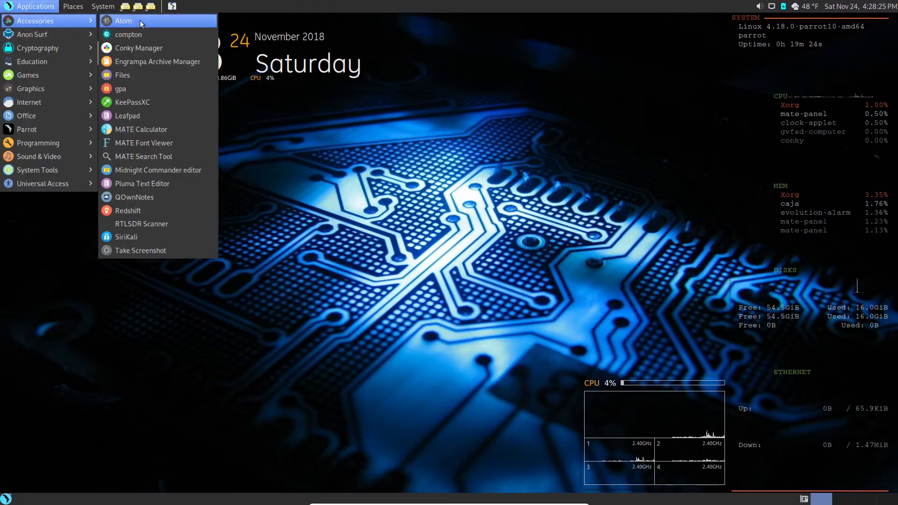
pyautogui.click(136, 46)
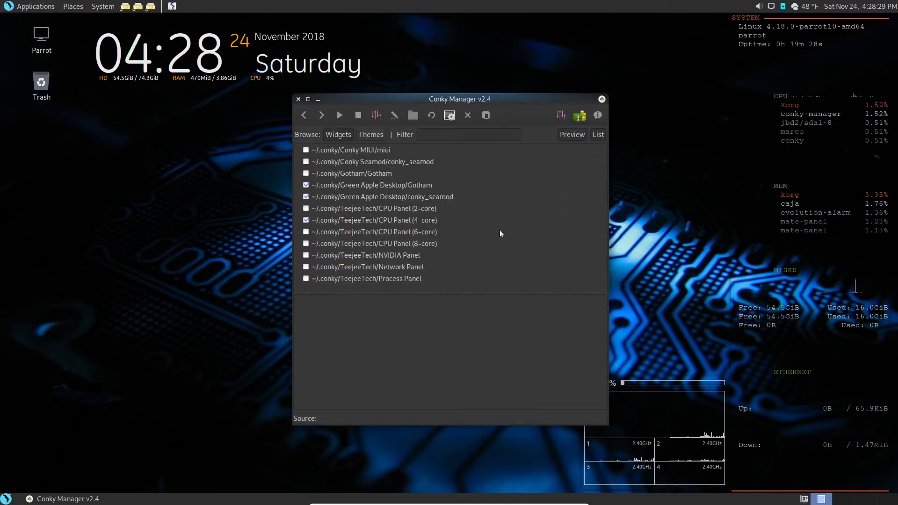
pyautogui.moveTo(480, 93)
pyautogui.mouseDown()
pyautogui.moveTo(548, 66)
pyautogui.moveTo(463, 91)
pyautogui.mouseUp()
pyautogui.moveTo(405, 98); pyautogui.dragTo(526, 46)
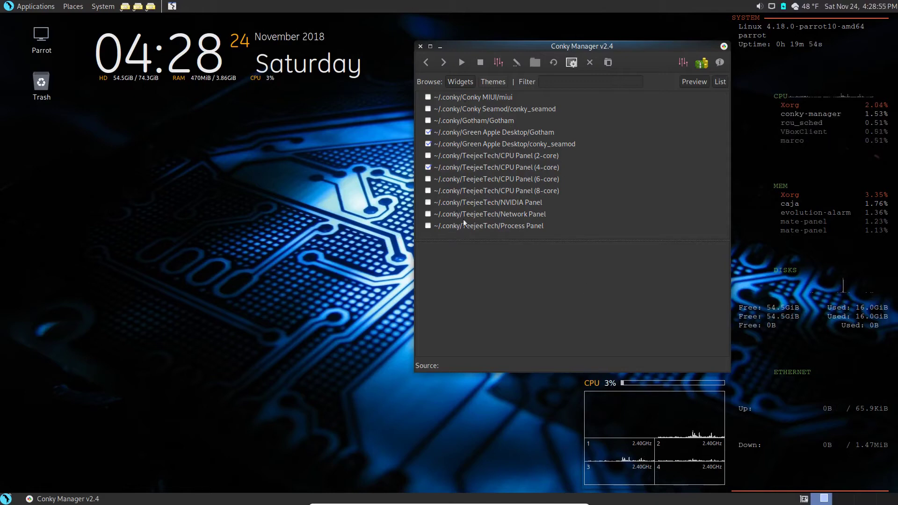
# Replace CPU Panel (4-core) with CPU Panel (2-core) and align it Bottom Right
pyautogui.click(428, 167)
pyautogui.click(428, 154)
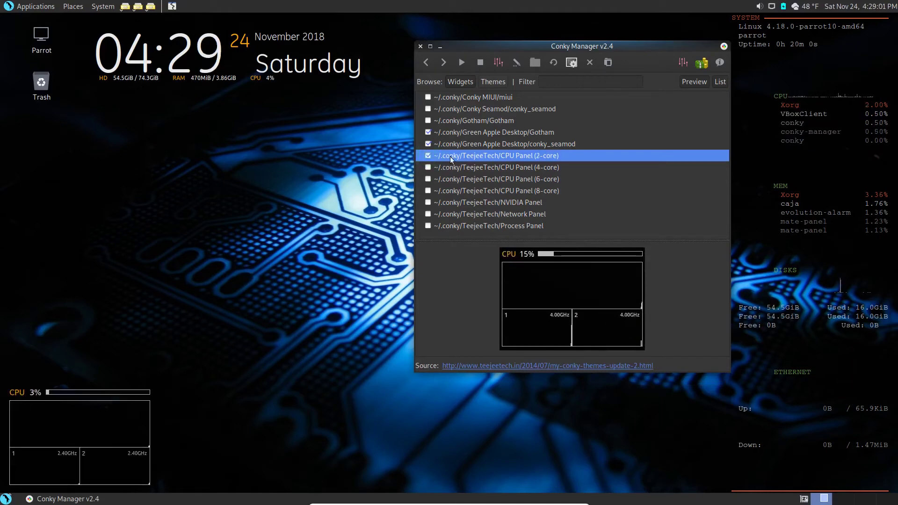
pyautogui.click(498, 61)
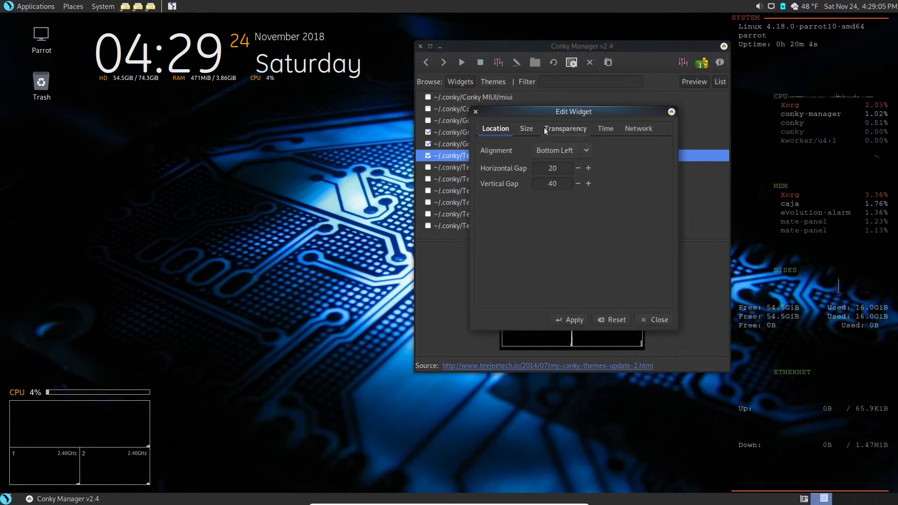
pyautogui.click(573, 154)
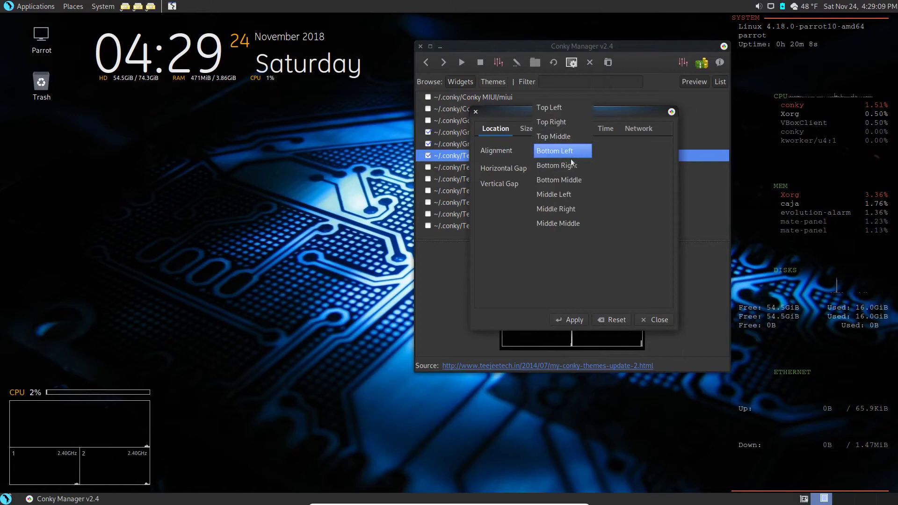
pyautogui.click(569, 164)
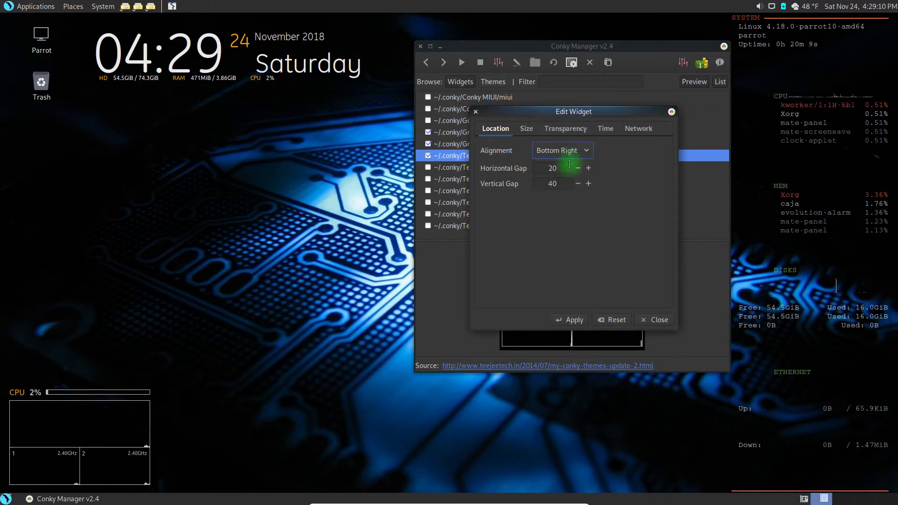
pyautogui.click(573, 319)
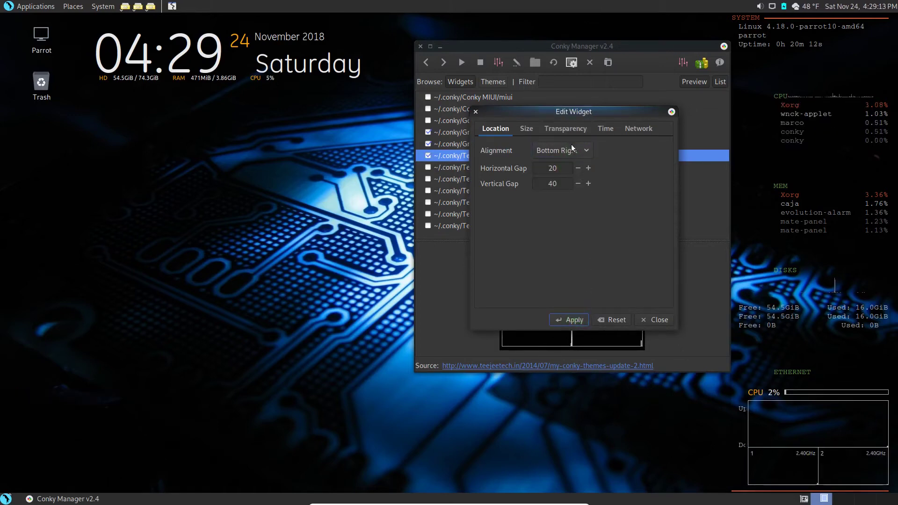
# Raise the 2-core panel's horizontal gap step by step to 370 and apply it
pyautogui.click(589, 169)
pyautogui.click(588, 169)
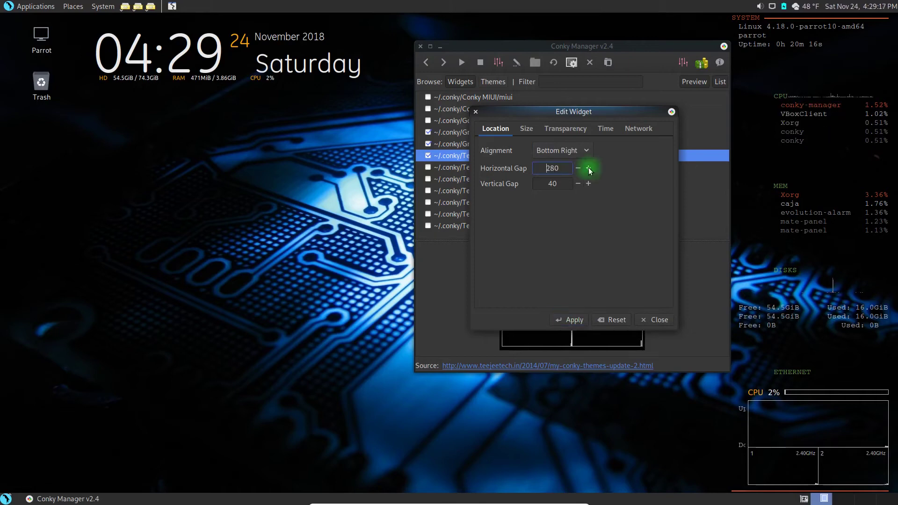
pyautogui.click(589, 169)
pyautogui.click(570, 321)
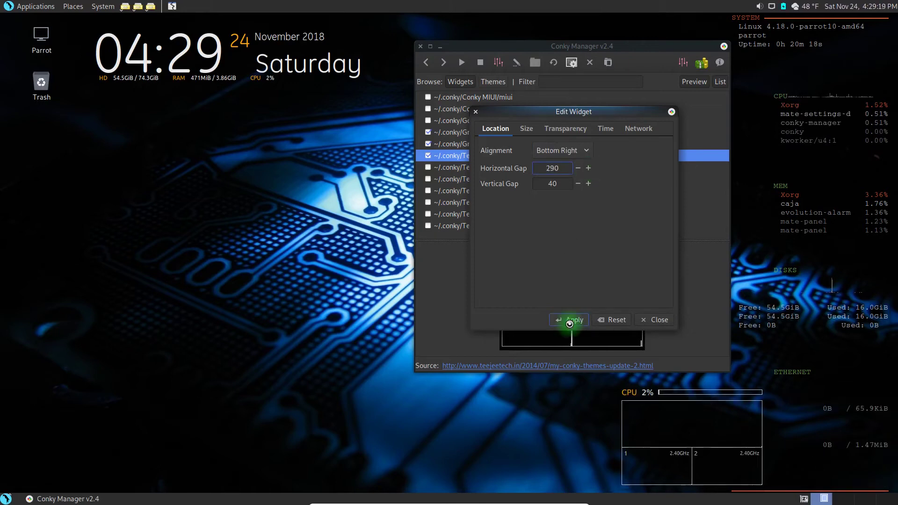
pyautogui.click(589, 169)
pyautogui.click(589, 168)
pyautogui.click(588, 169)
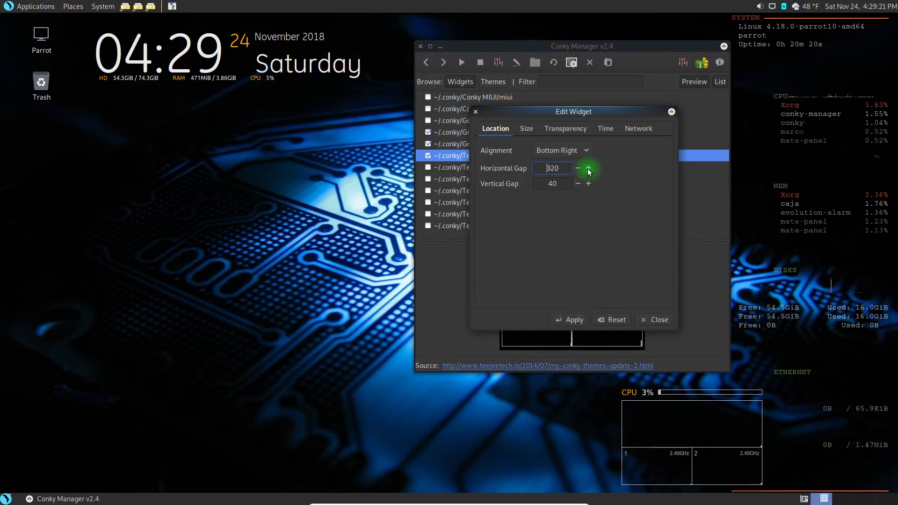
pyautogui.click(589, 169)
pyautogui.click(589, 169)
pyautogui.click(589, 169)
pyautogui.click(571, 321)
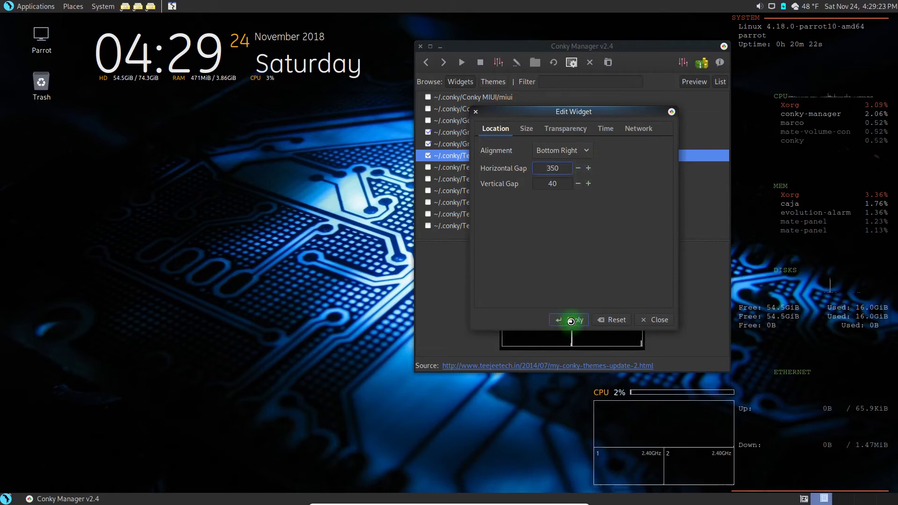
pyautogui.click(589, 169)
pyautogui.click(588, 168)
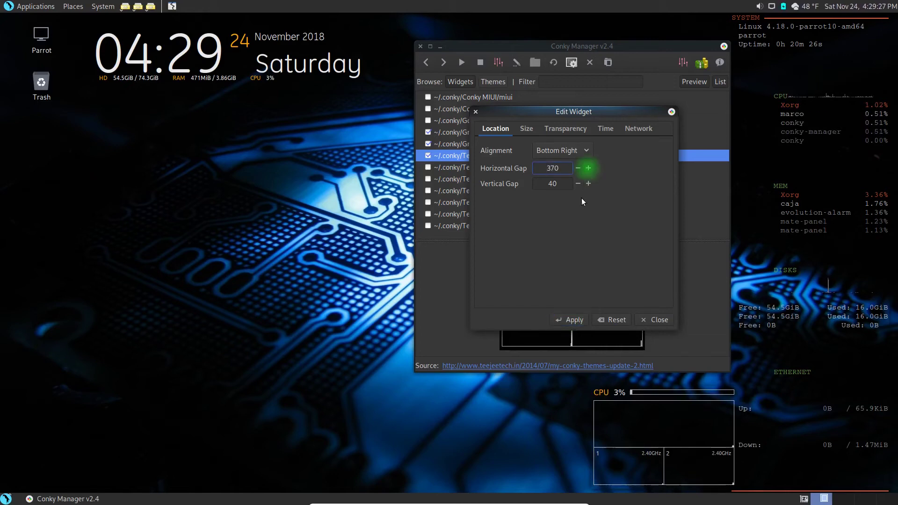
pyautogui.click(573, 319)
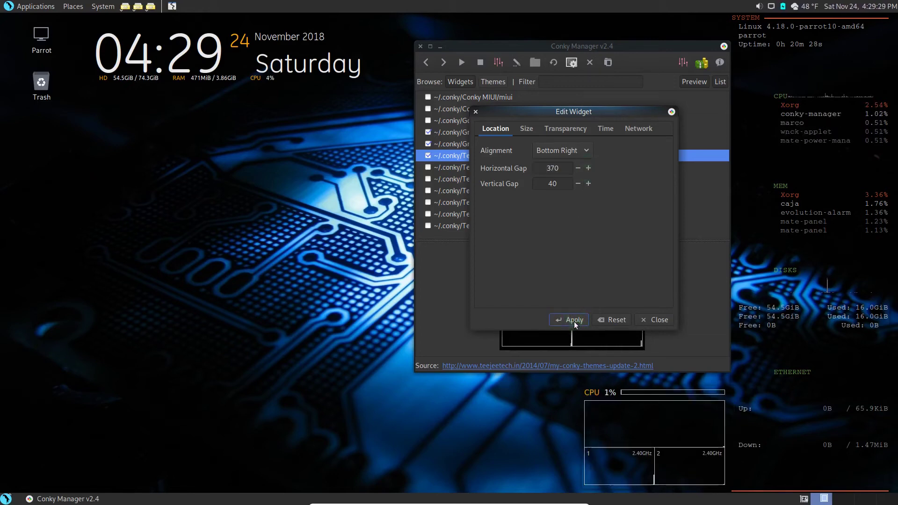
# Lower the vertical gap to 10, apply it, and close Conky Manager
pyautogui.click(578, 184)
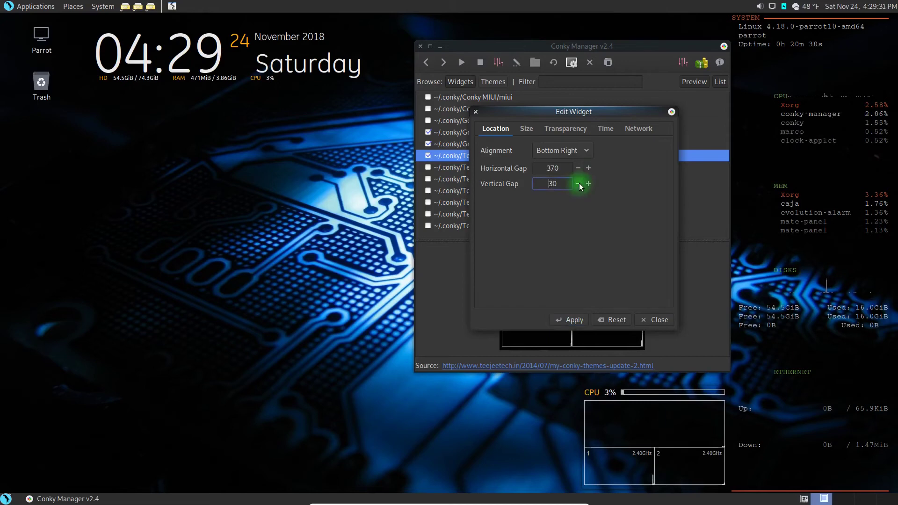
pyautogui.click(578, 184)
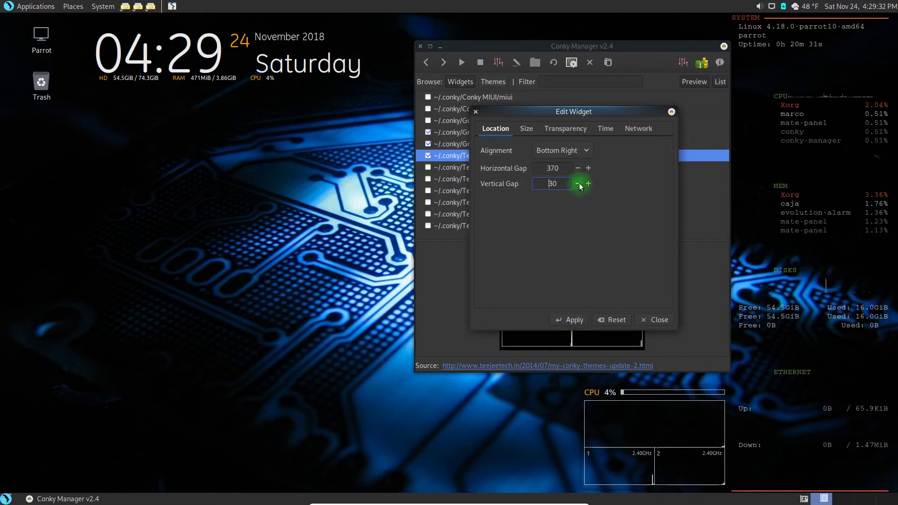
pyautogui.click(575, 319)
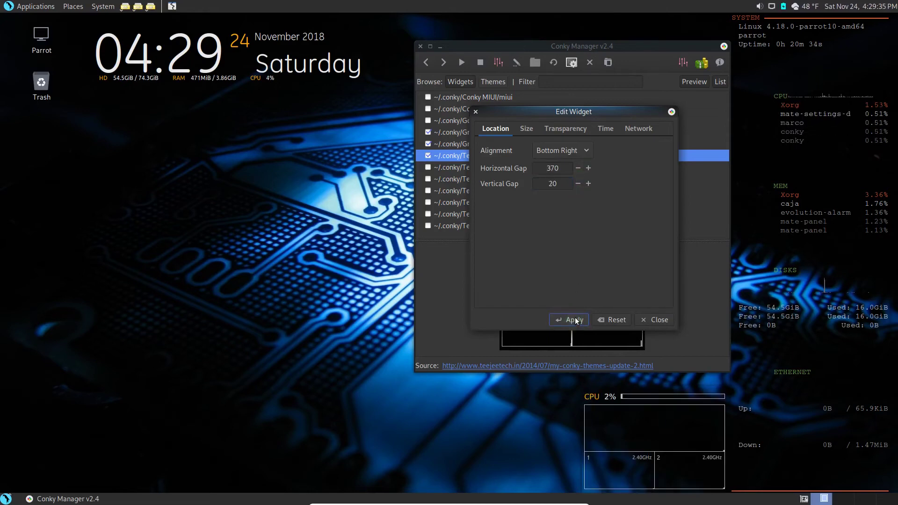
pyautogui.click(578, 183)
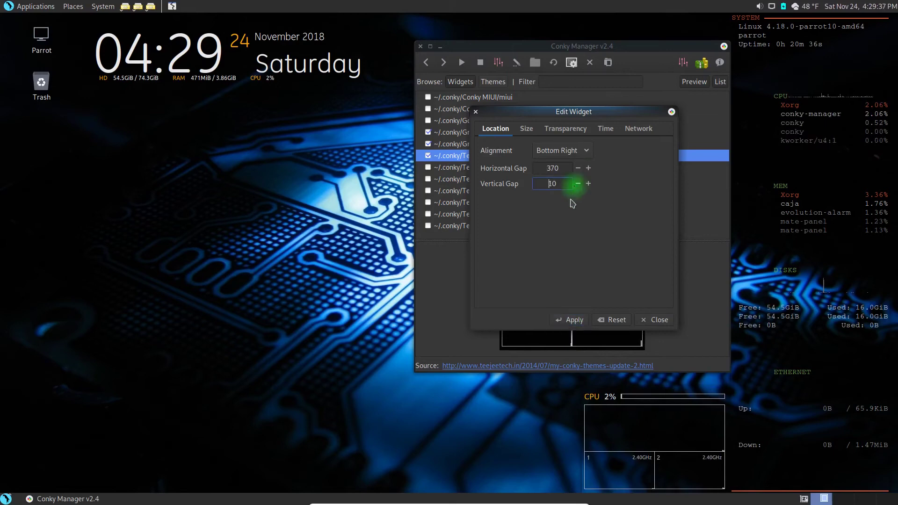
pyautogui.click(571, 320)
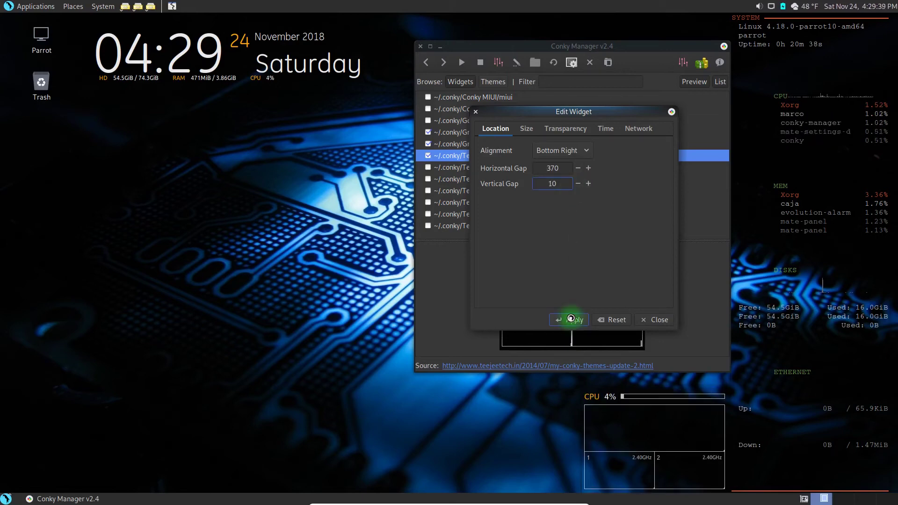
pyautogui.click(654, 320)
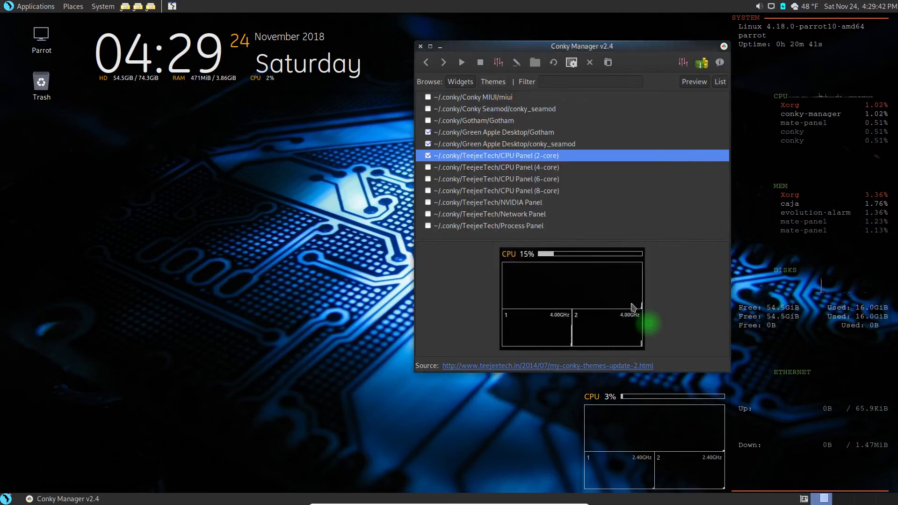
pyautogui.click(419, 46)
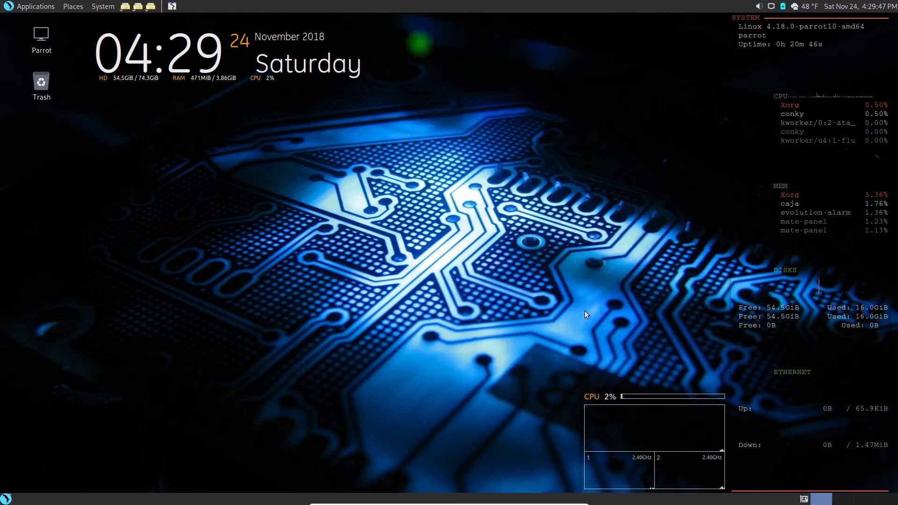